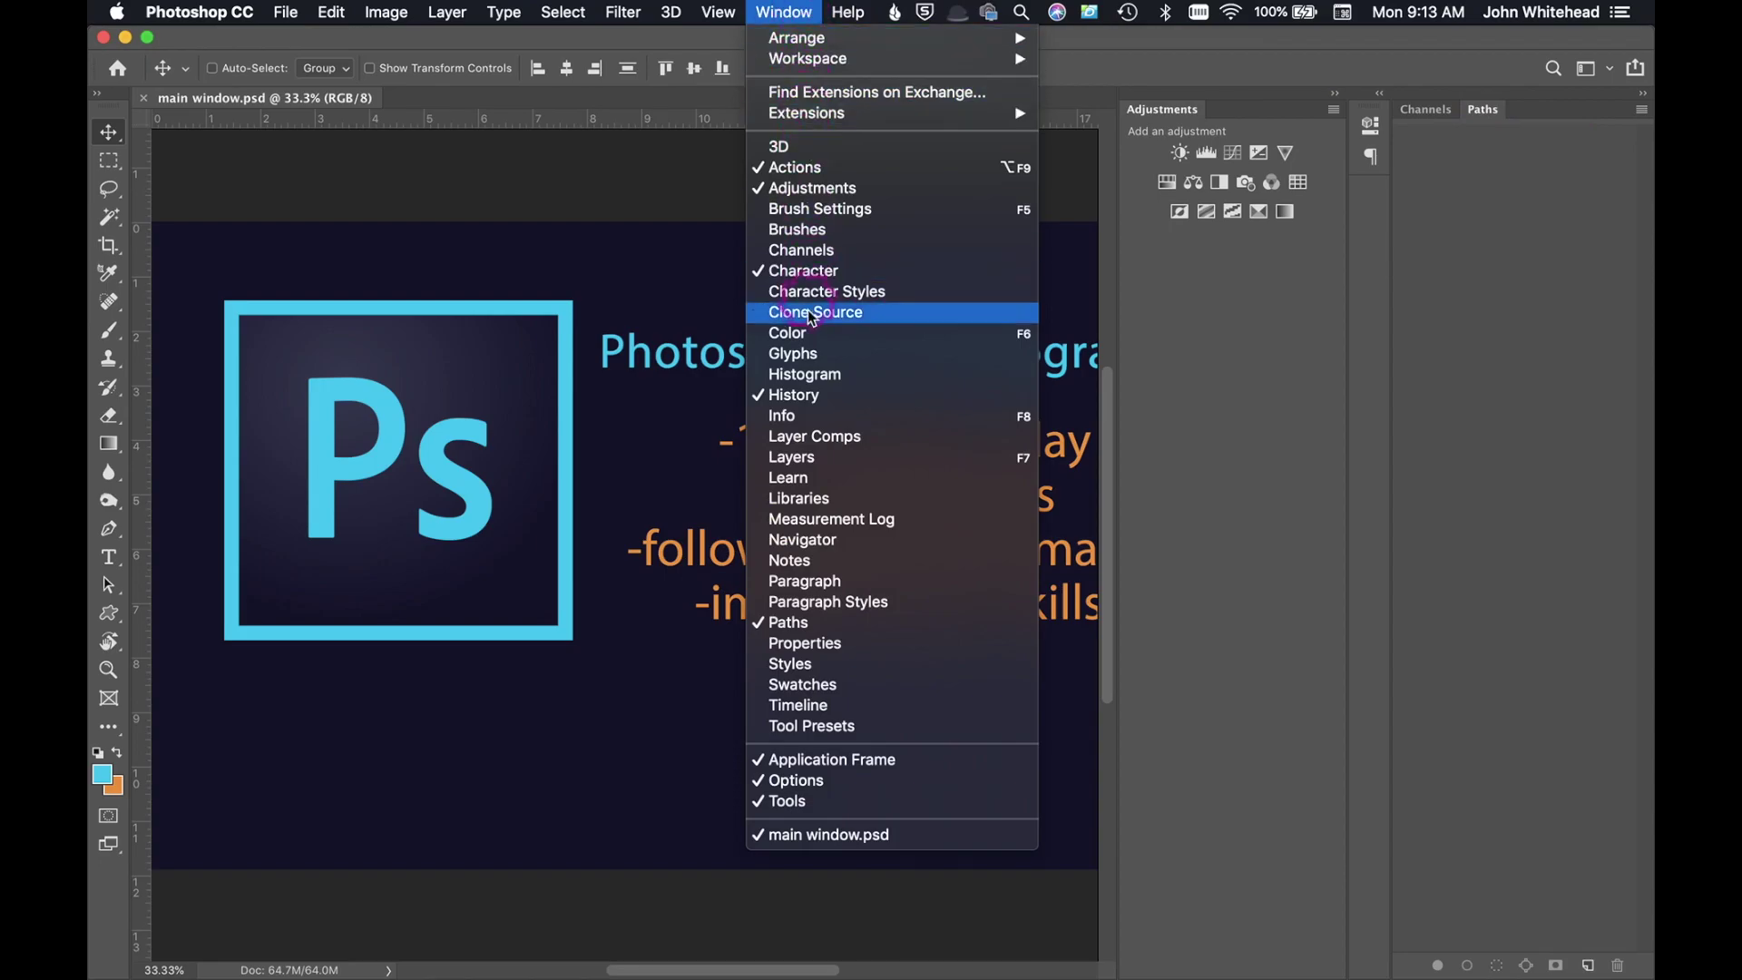
Uncheck Paths in the Window menu so only the Adjustments panel stays docked.
{"action": "left_click", "coordinate": [819, 626]}
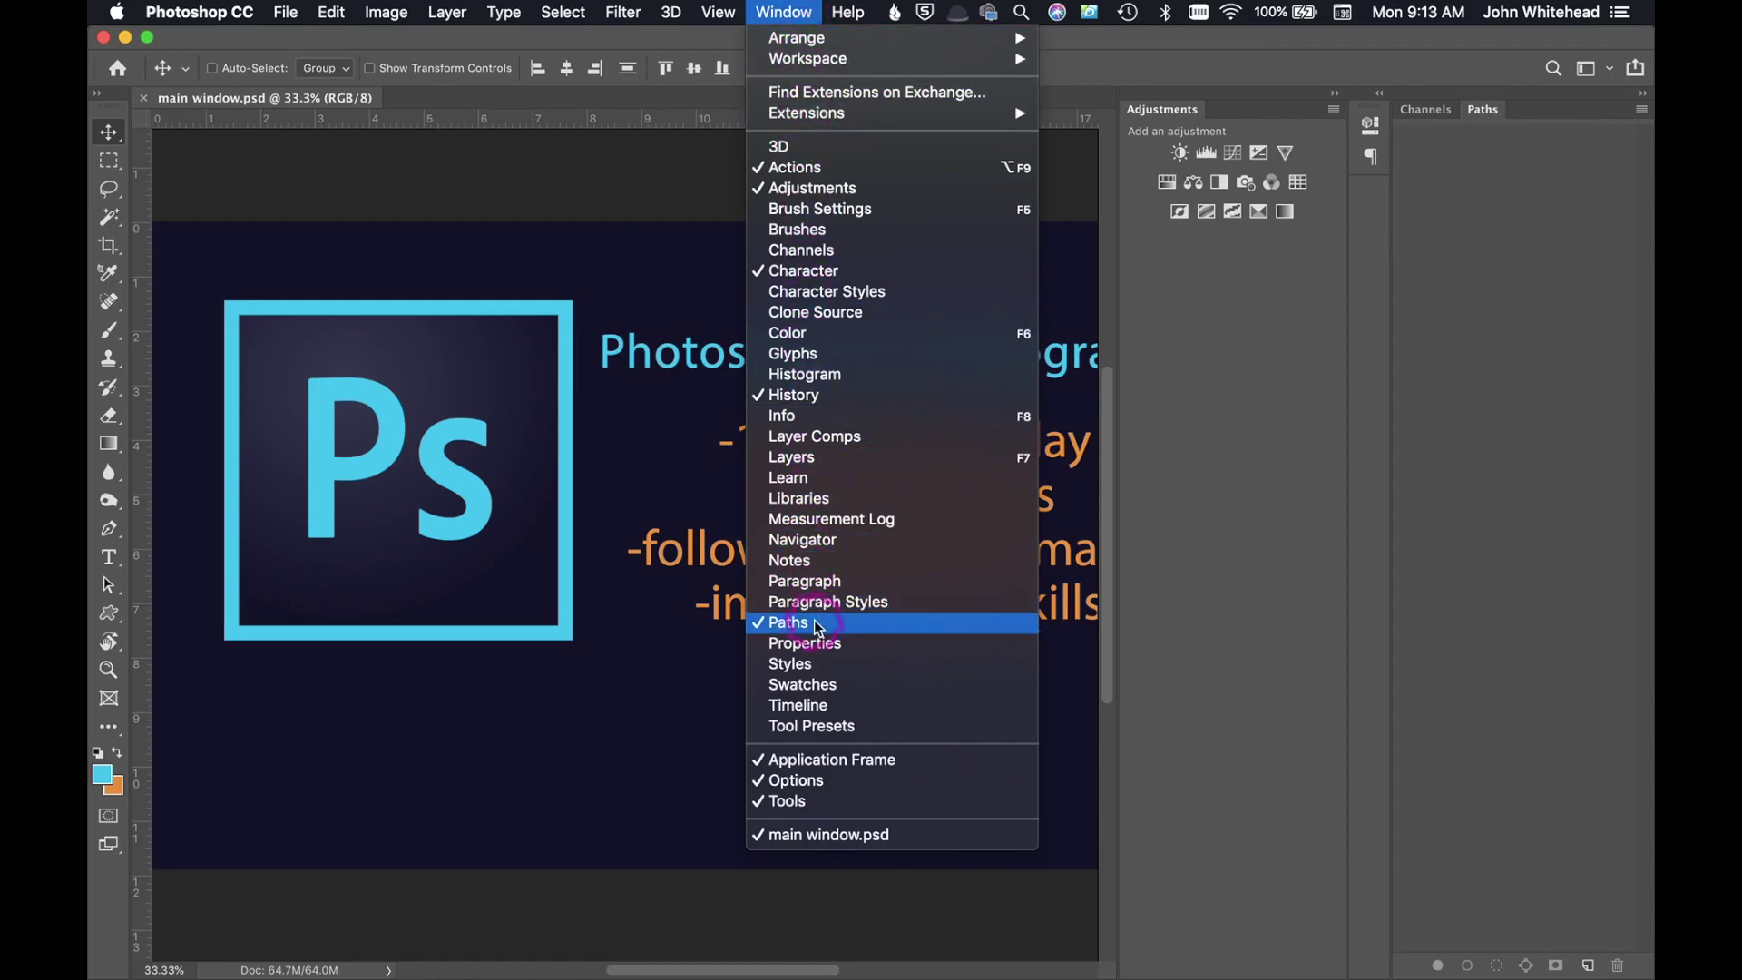
{"action": "left_click", "coordinate": [1125, 502]}
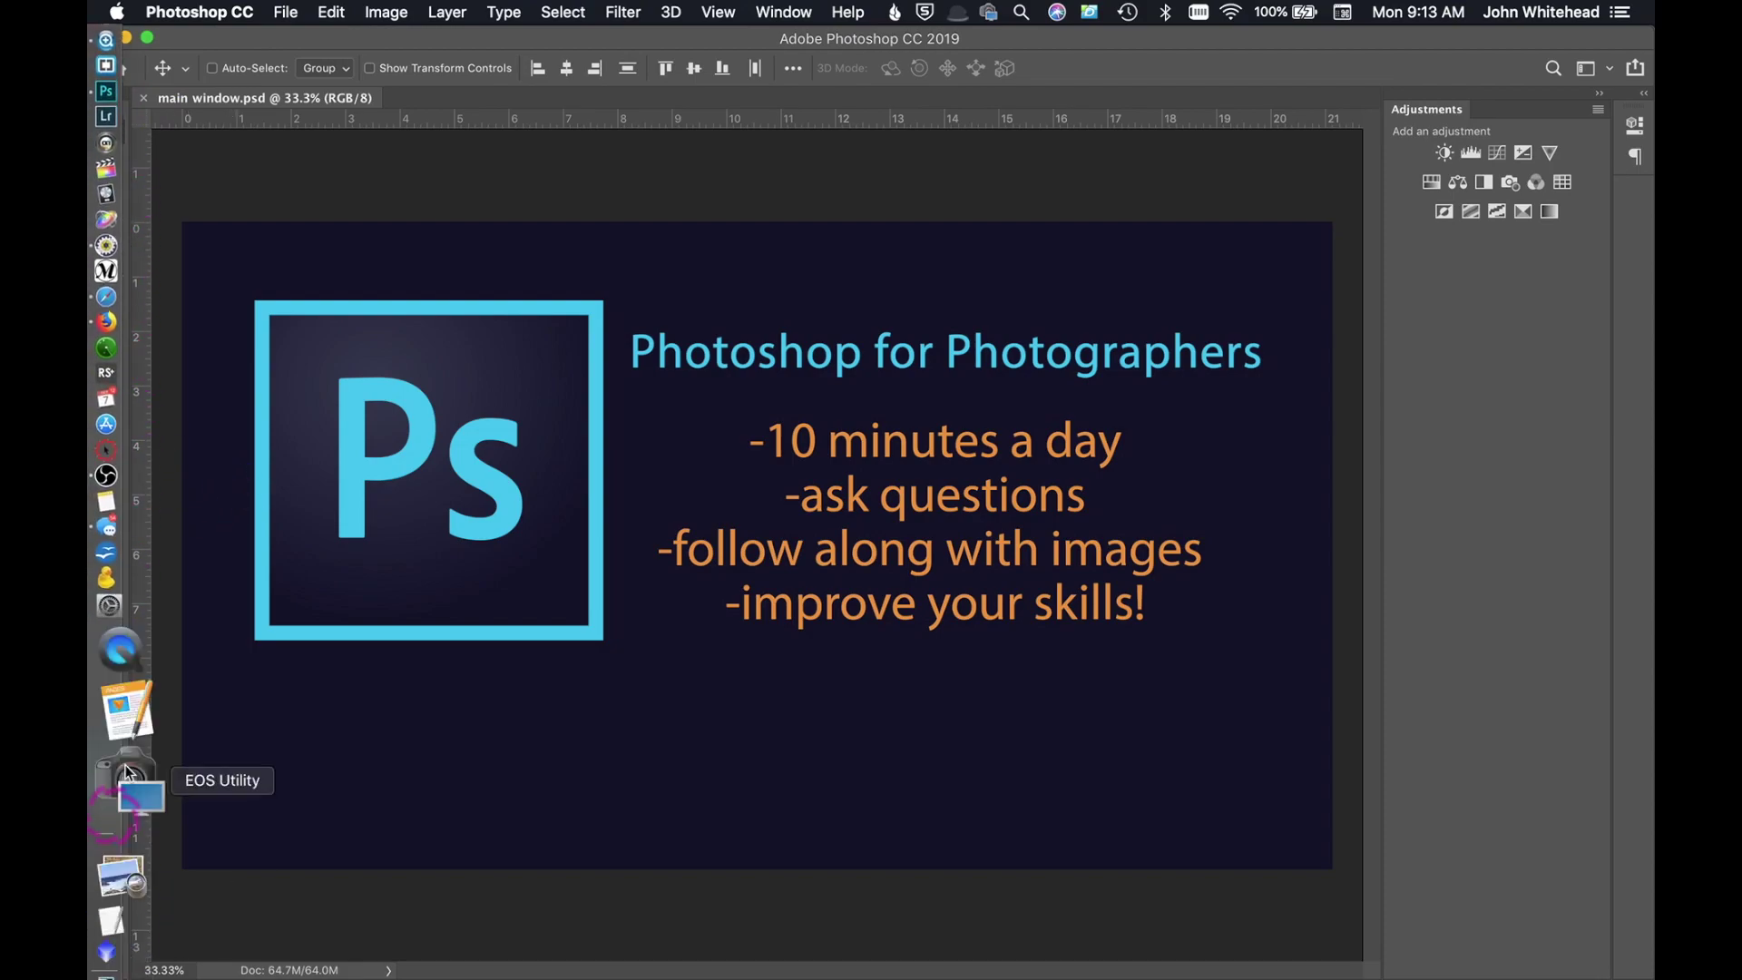
{"action": "left_click_drag", "start_coordinate": [113, 97], "coordinate": [553, 227]}
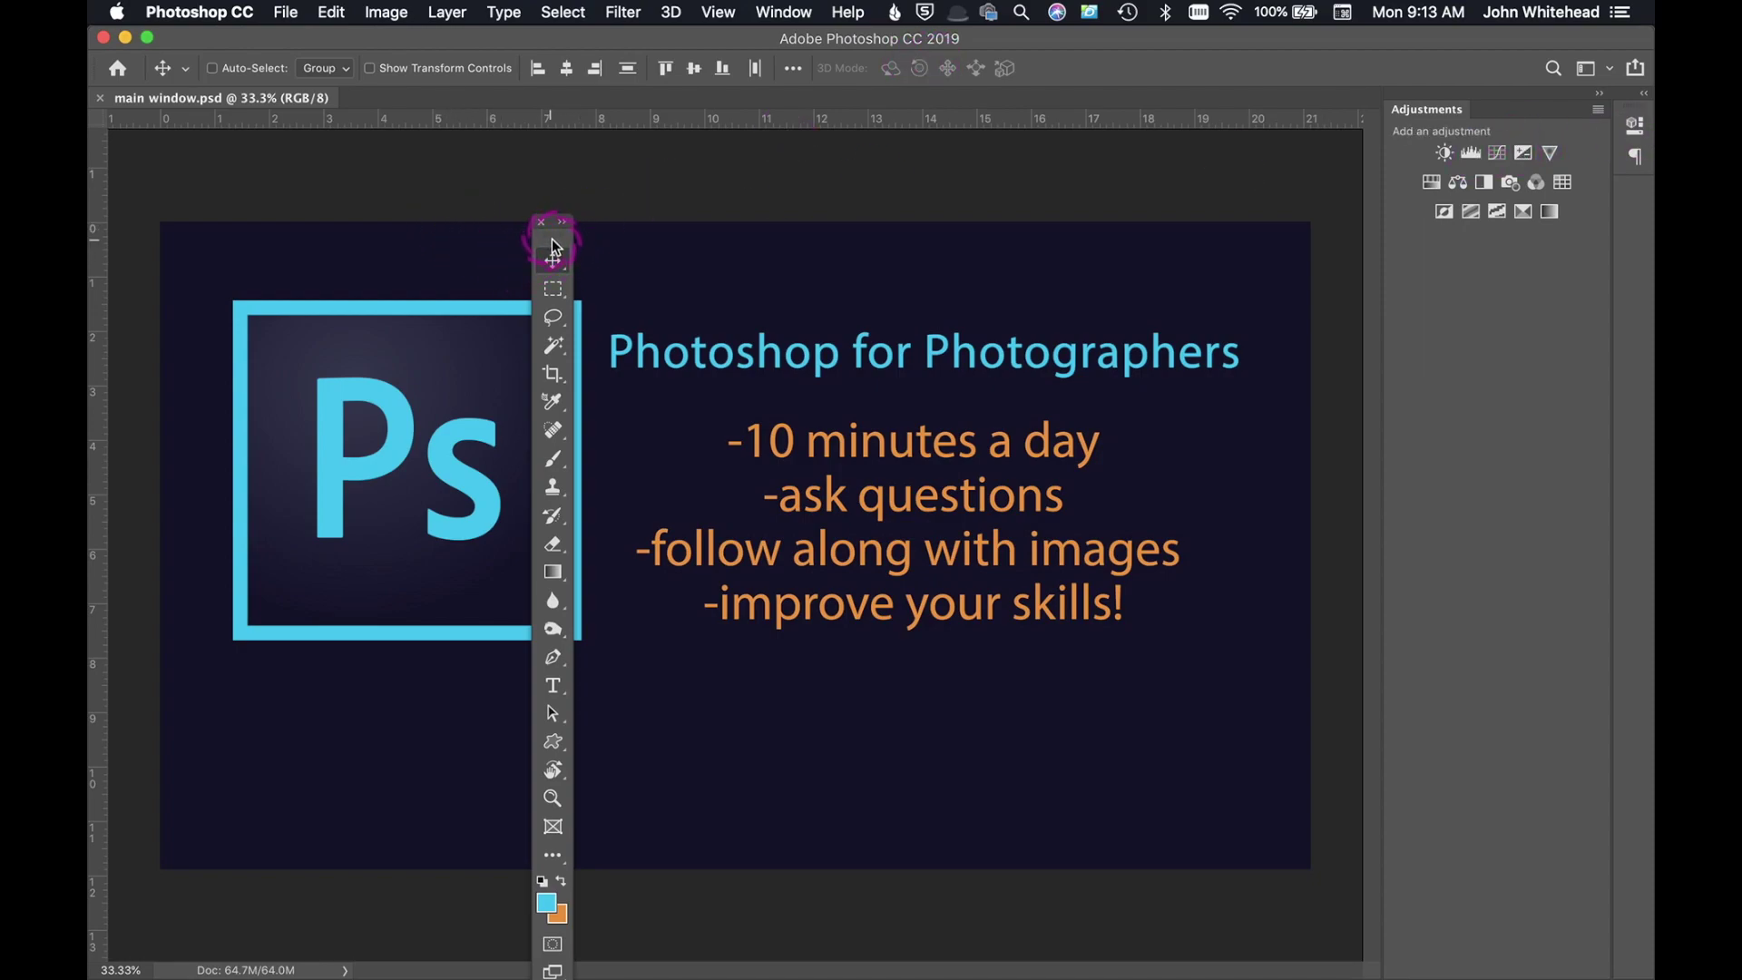
{"action": "left_click_drag", "start_coordinate": [552, 247], "coordinate": [100, 138]}
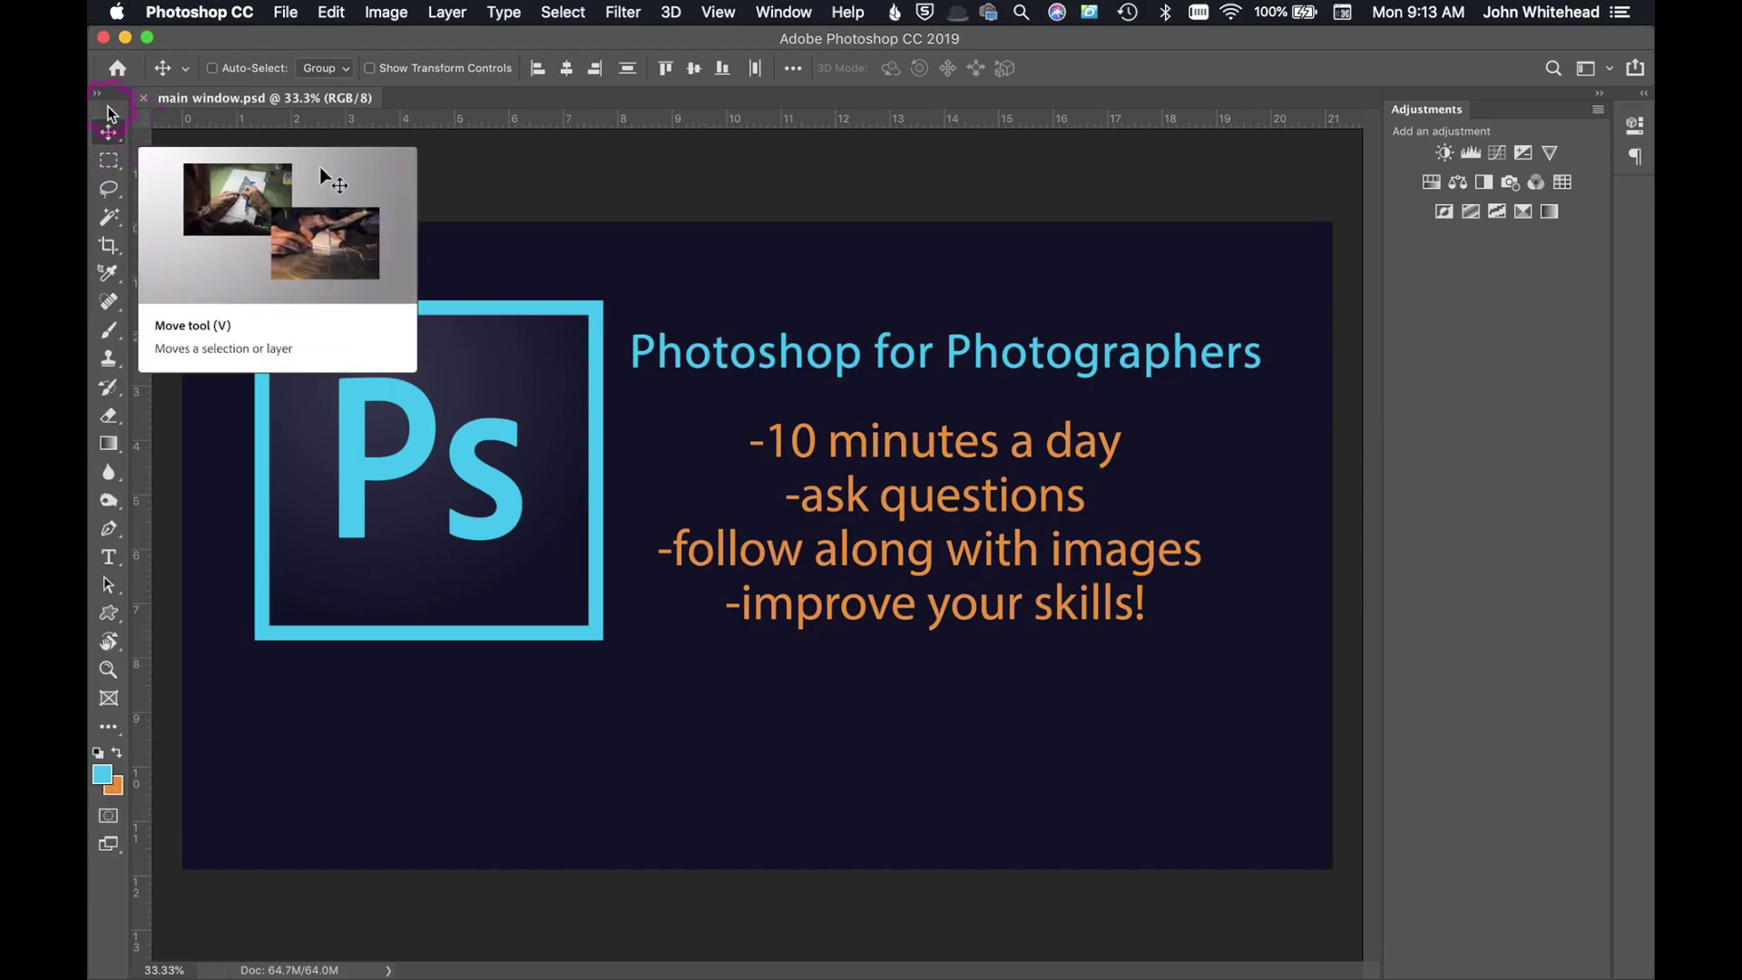
{"action": "left_click_drag", "start_coordinate": [302, 46], "coordinate": [443, 79]}
{"action": "double_click", "coordinate": [443, 80]}
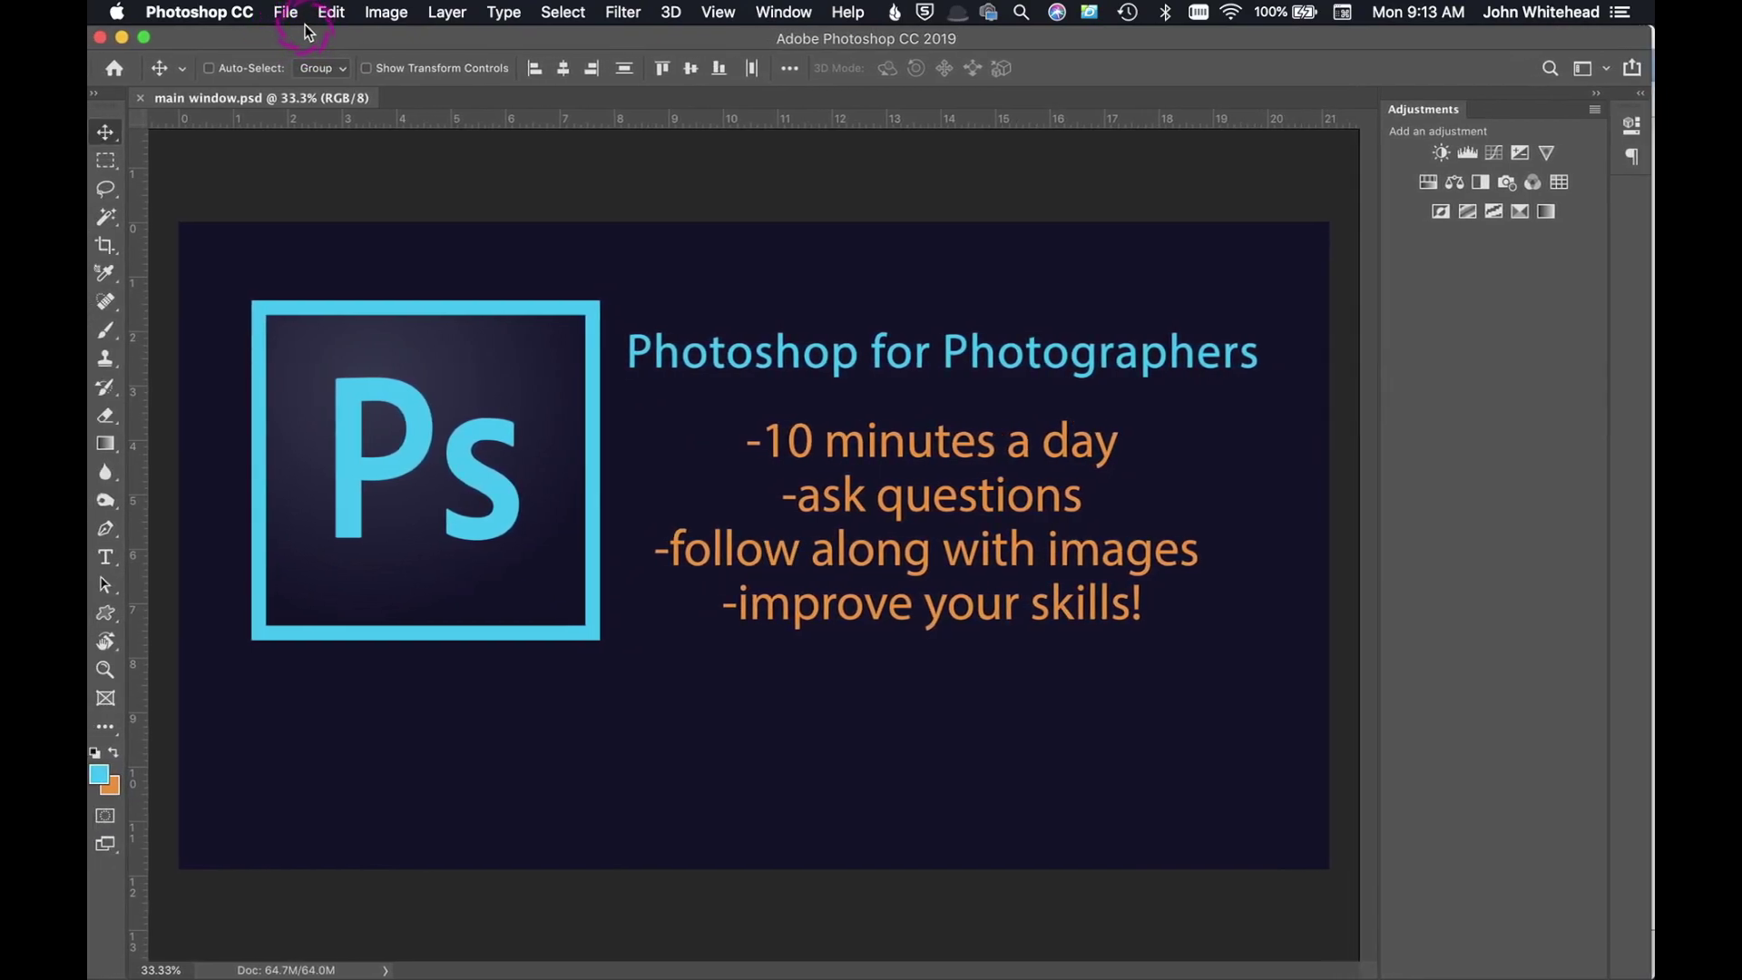
{"action": "left_click", "coordinate": [193, 186]}
{"action": "left_click", "coordinate": [216, 256]}
{"action": "left_click", "coordinate": [178, 768]}
{"action": "left_click", "coordinate": [276, 262]}
{"action": "left_click", "coordinate": [925, 91]}
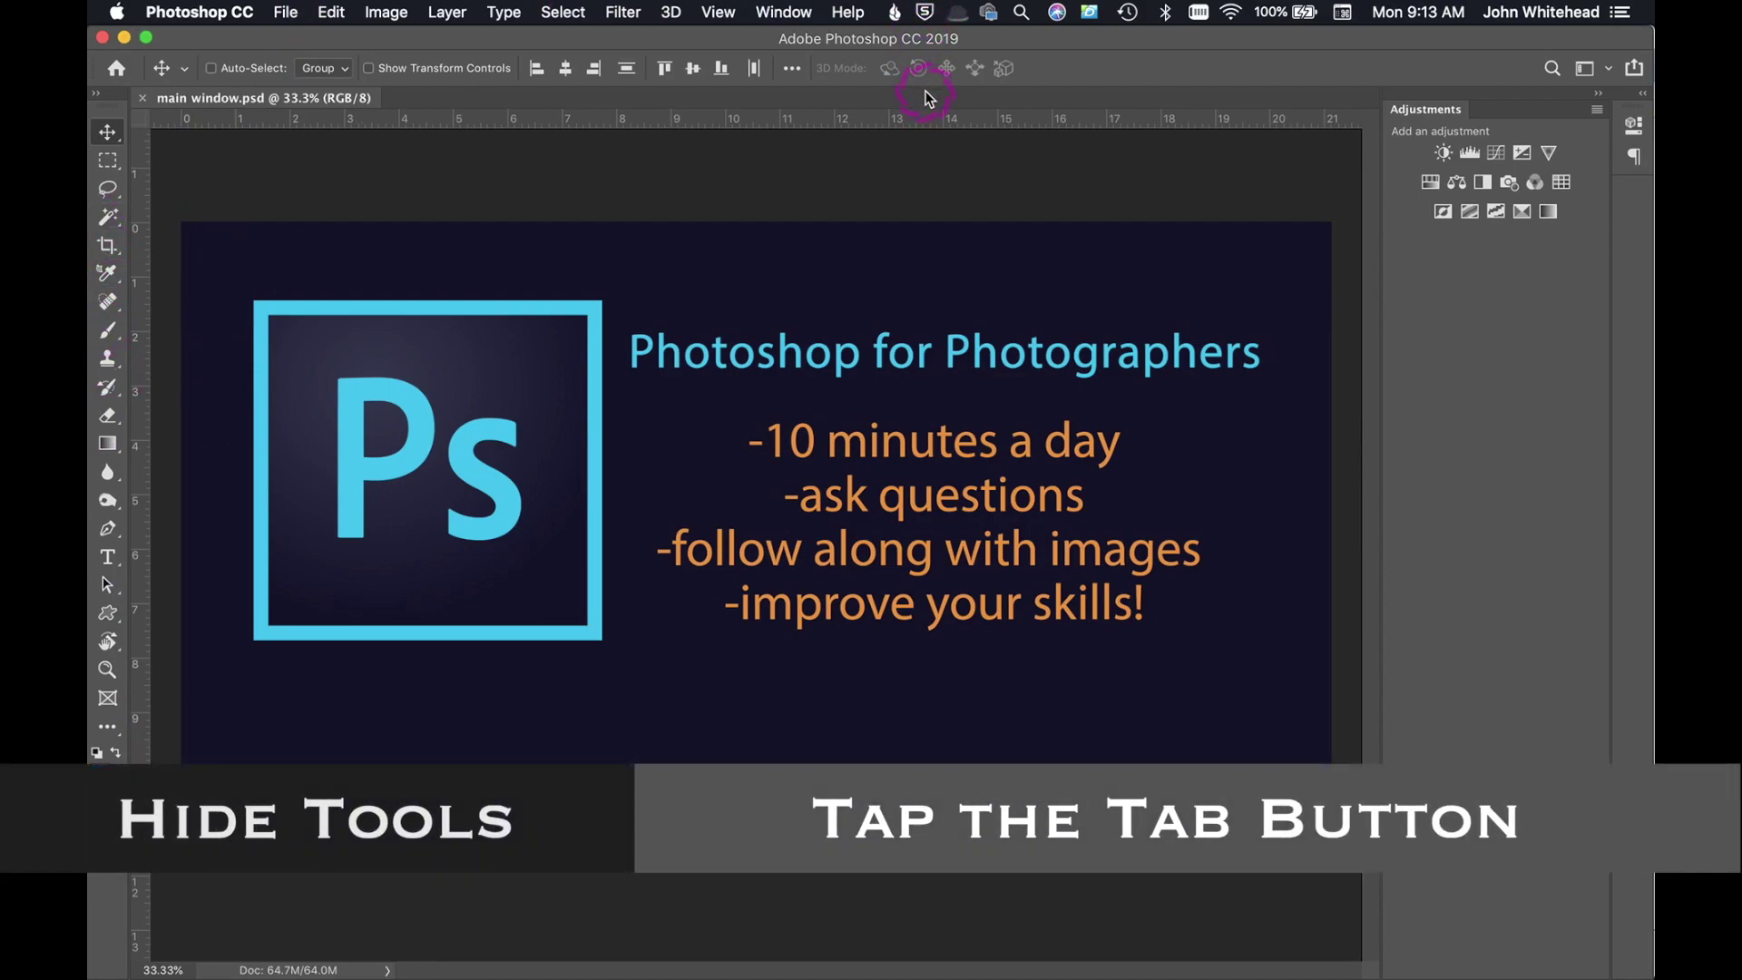
{"action": "key", "text": "Tab"}
{"action": "key", "text": "Tab"}
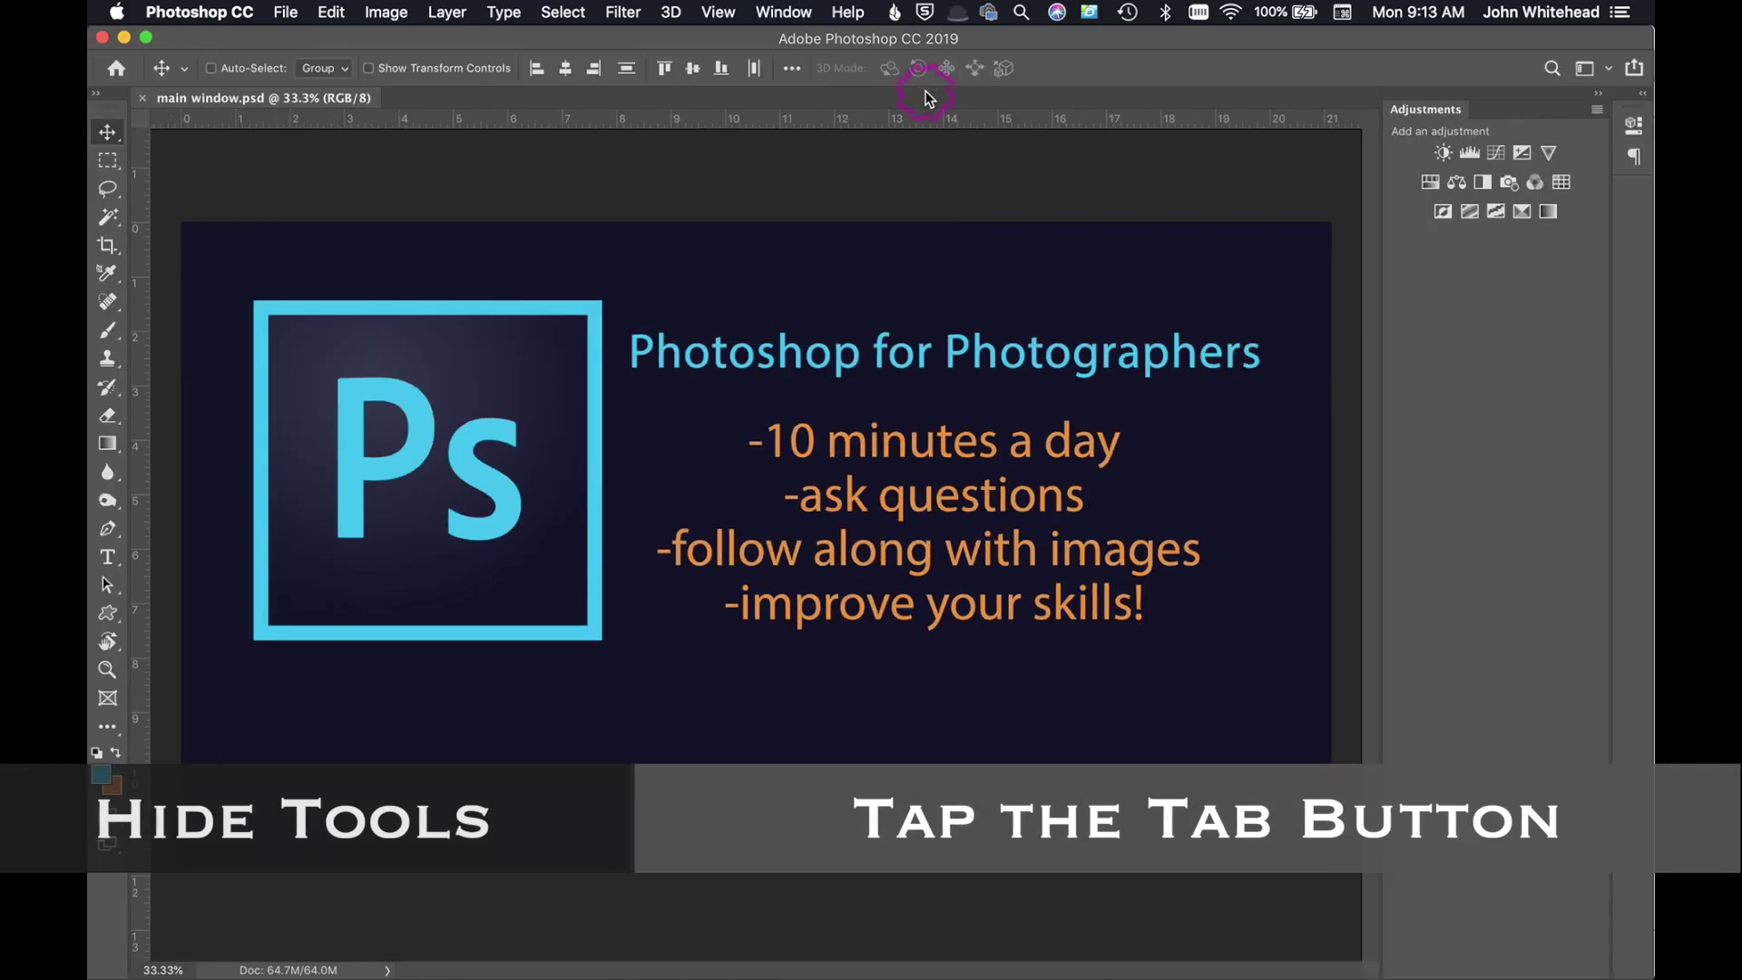
{"action": "left_click", "coordinate": [759, 16]}
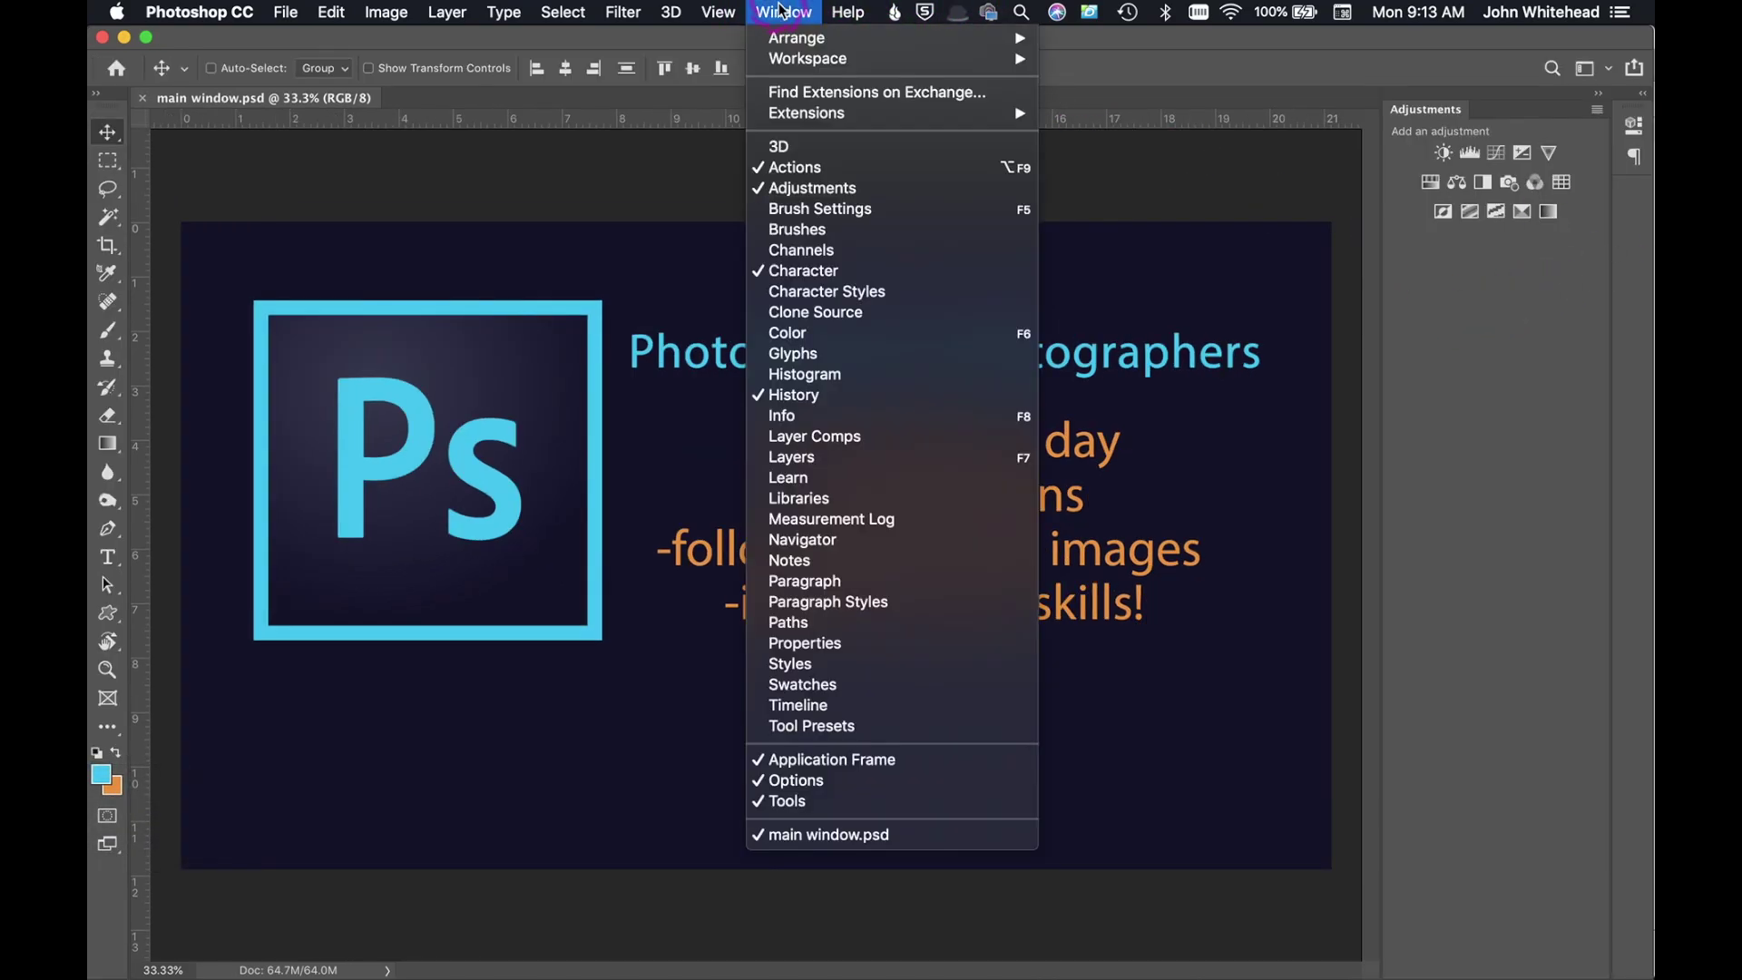
{"action": "left_click", "coordinate": [830, 802]}
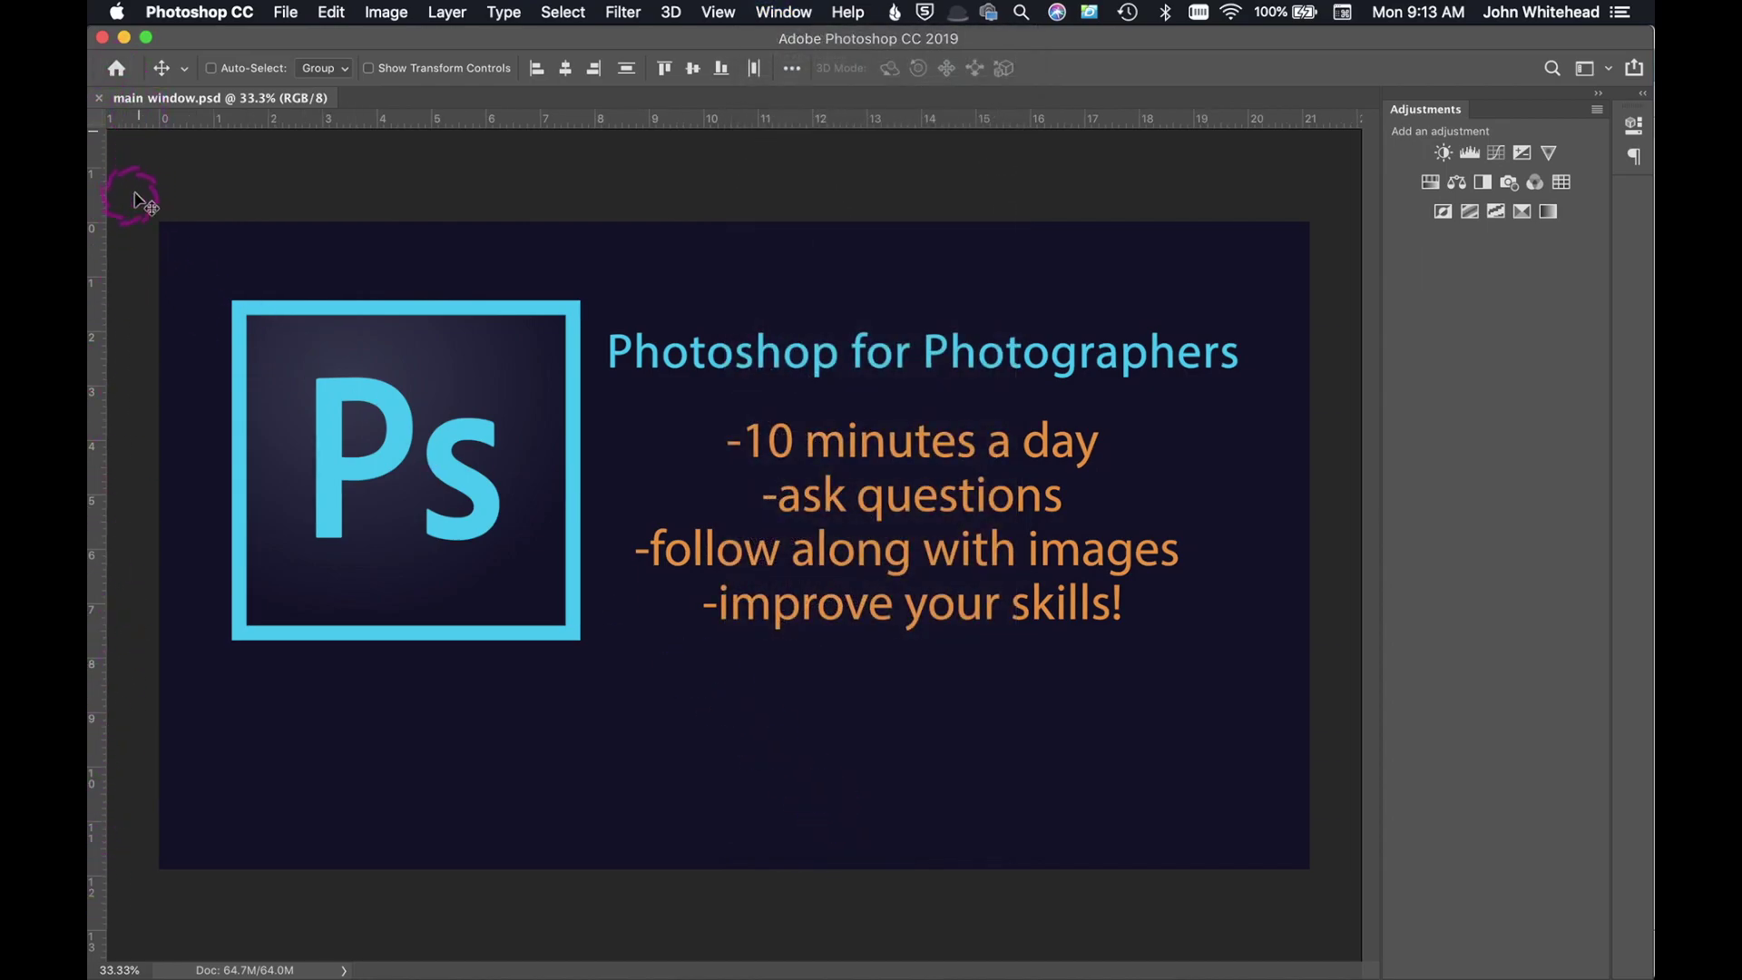
{"action": "left_click", "coordinate": [793, 12]}
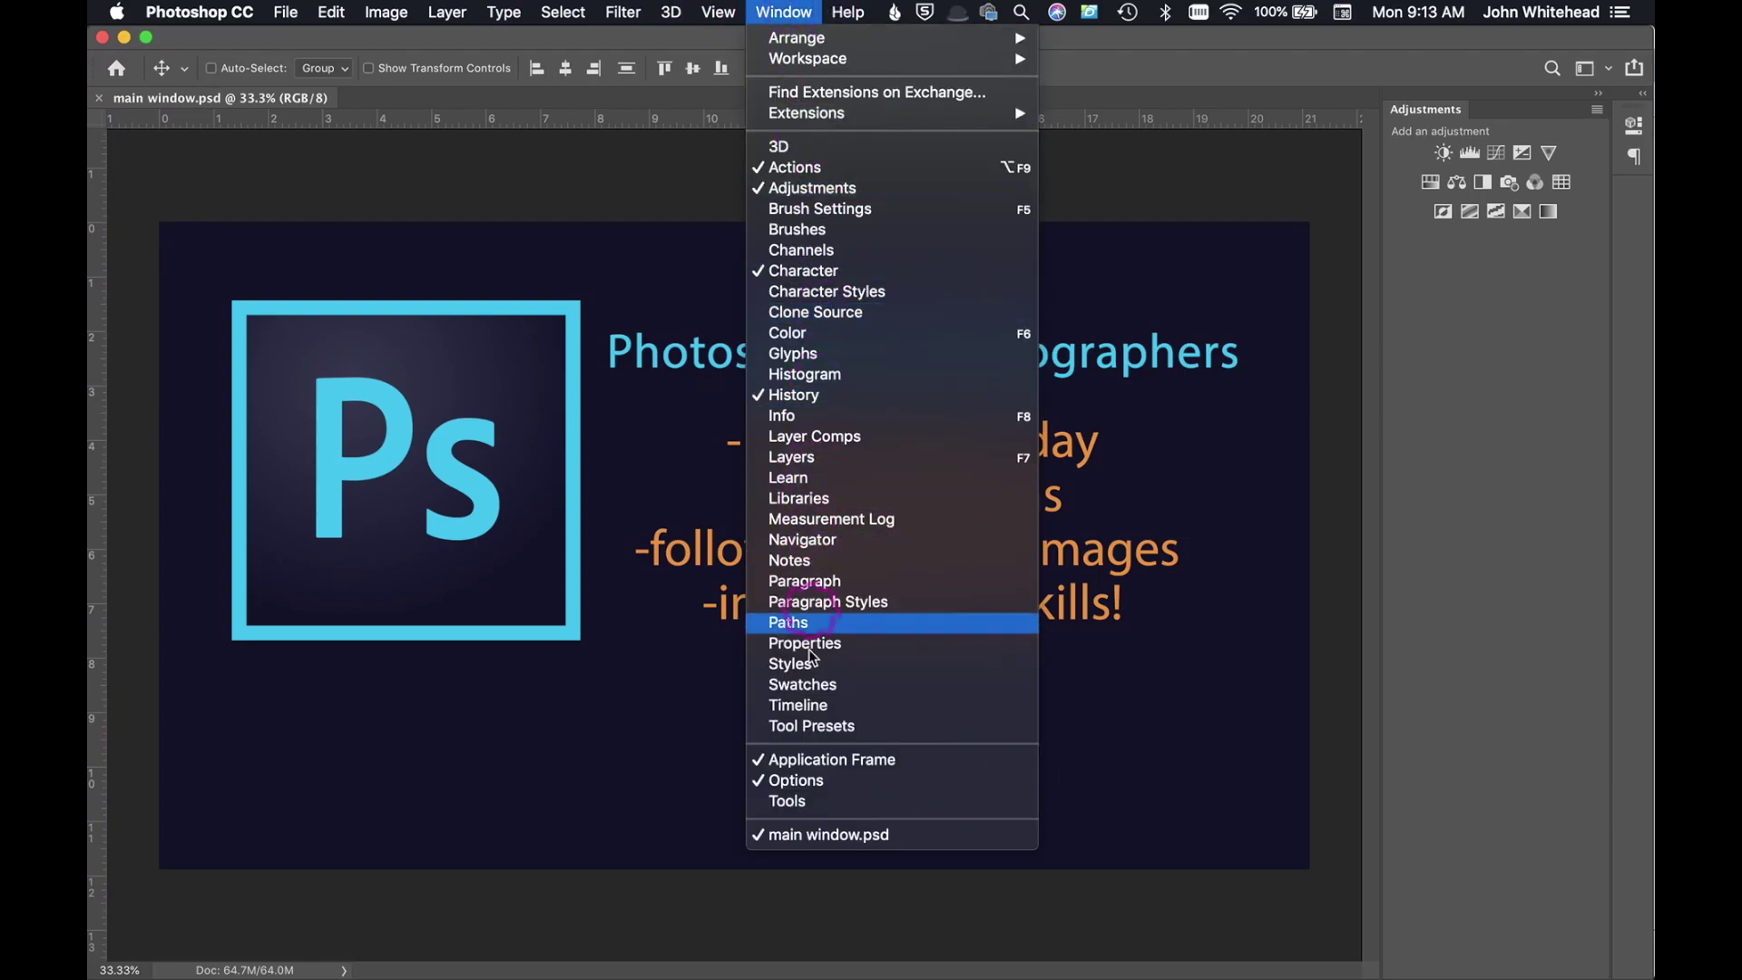
{"action": "left_click", "coordinate": [813, 805]}
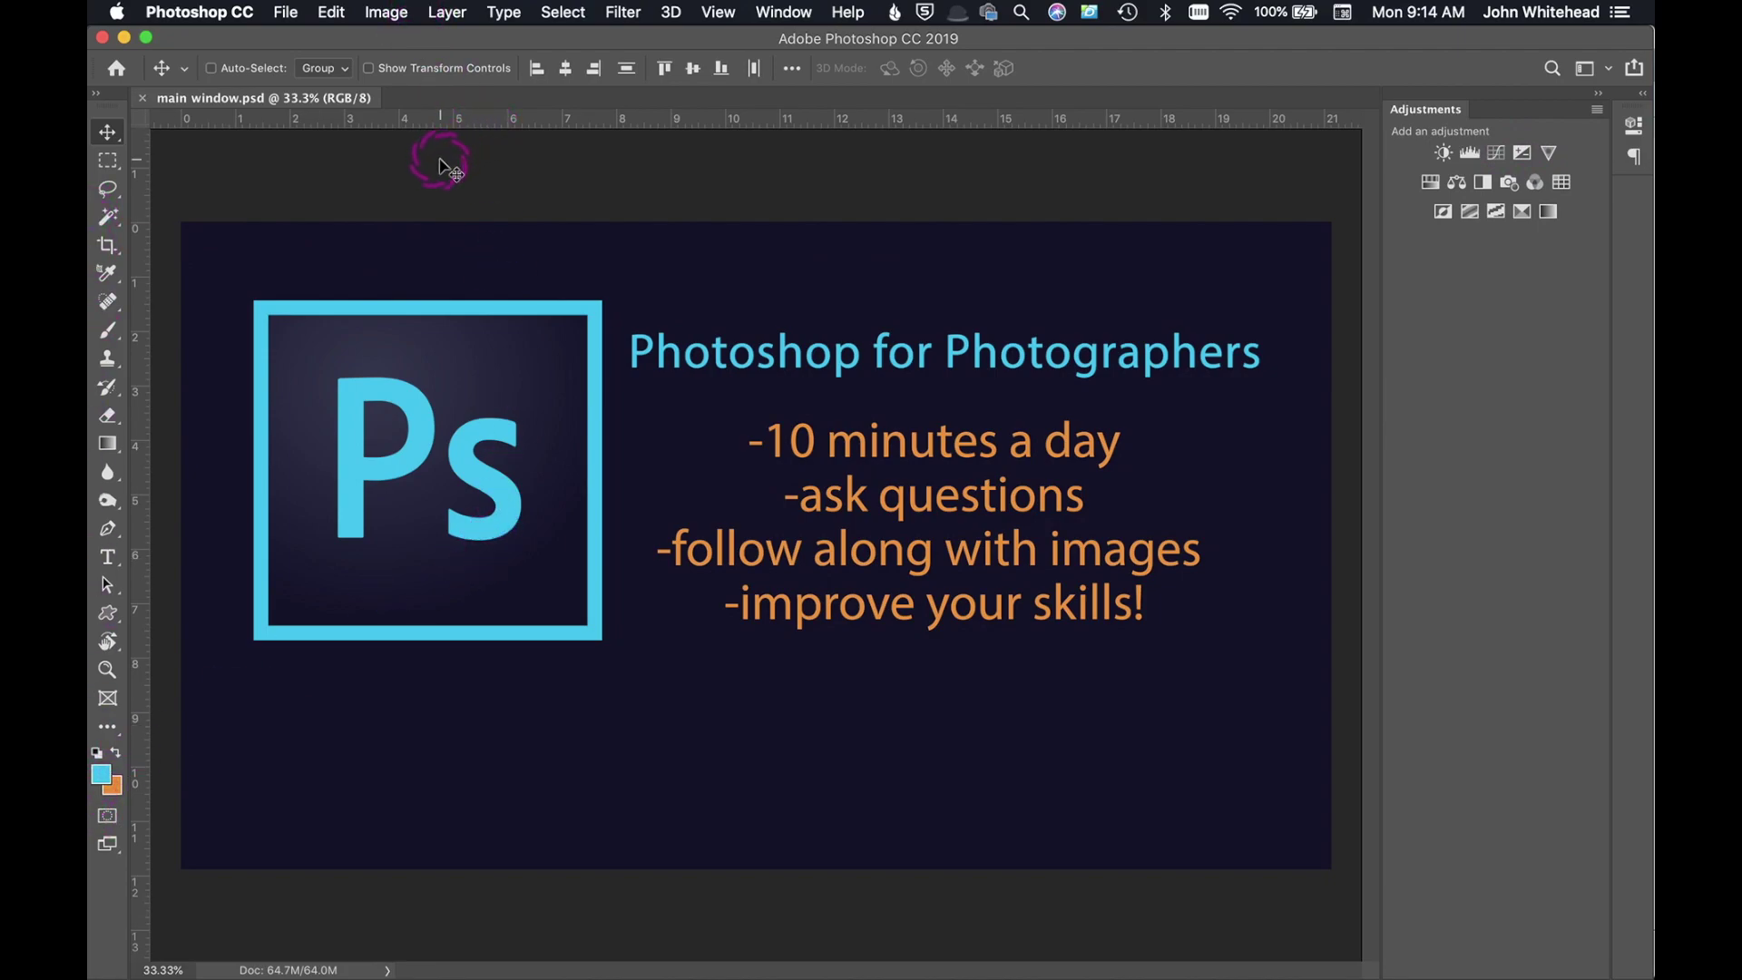
Open Preferences on the General page from the Photoshop CC menu.
{"action": "left_click", "coordinate": [195, 9]}
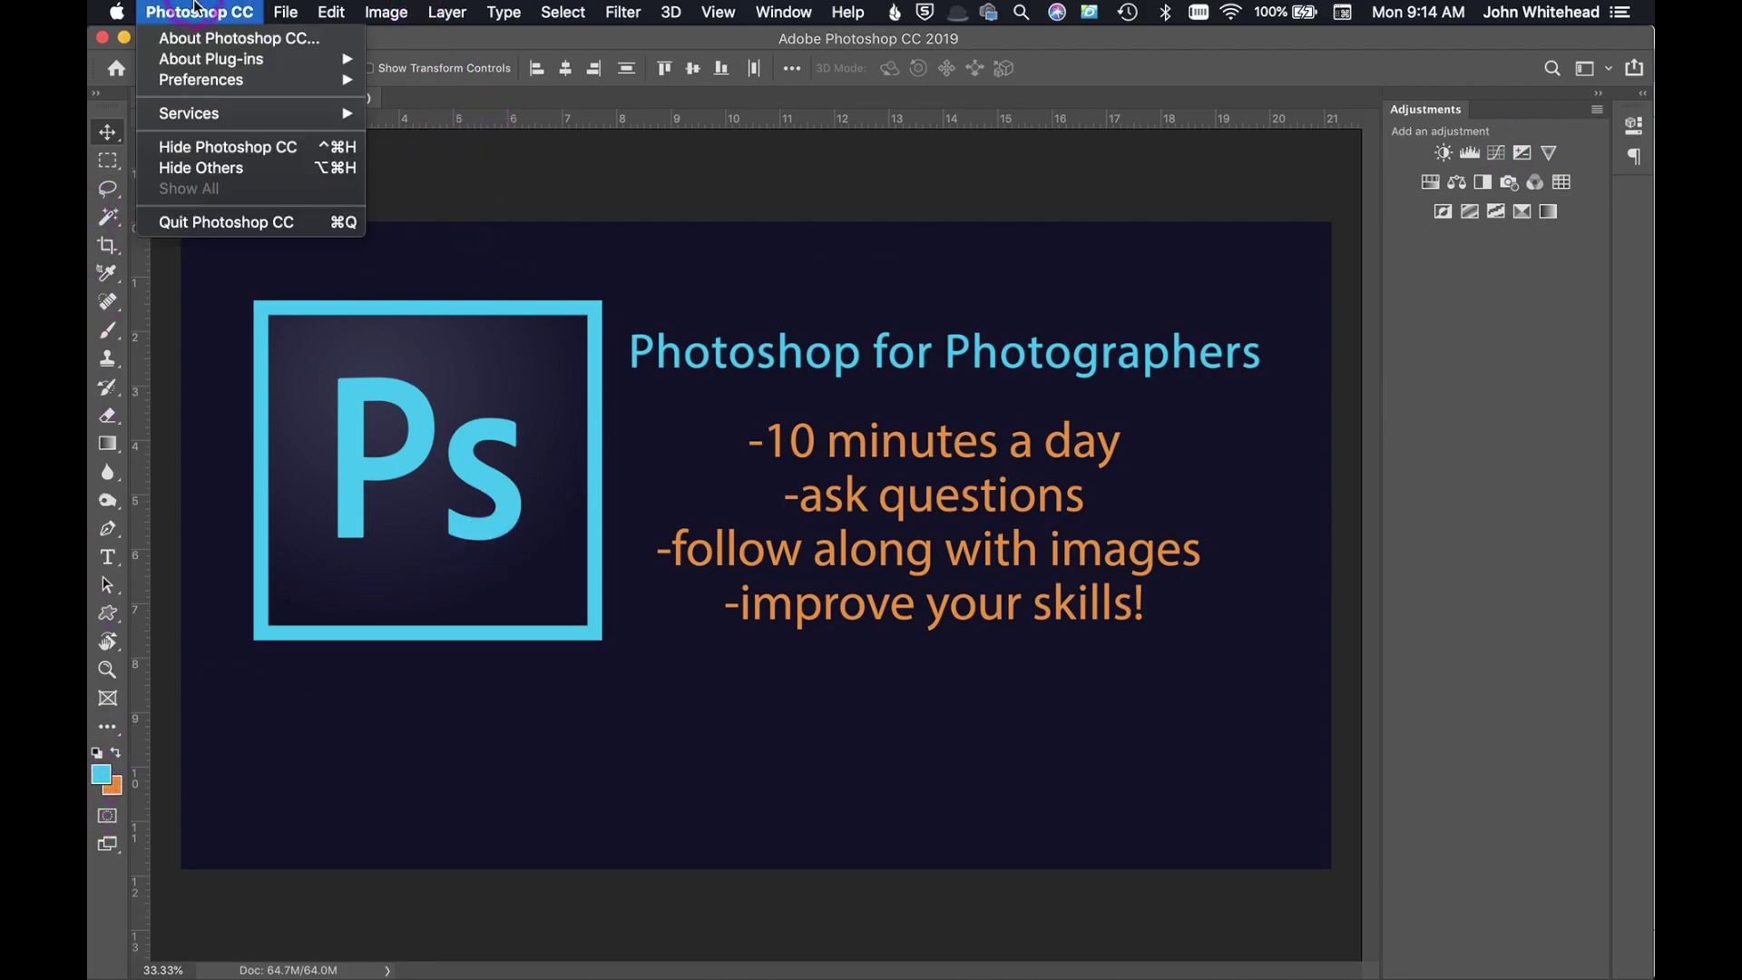
{"action": "mouse_move", "coordinate": [195, 82]}
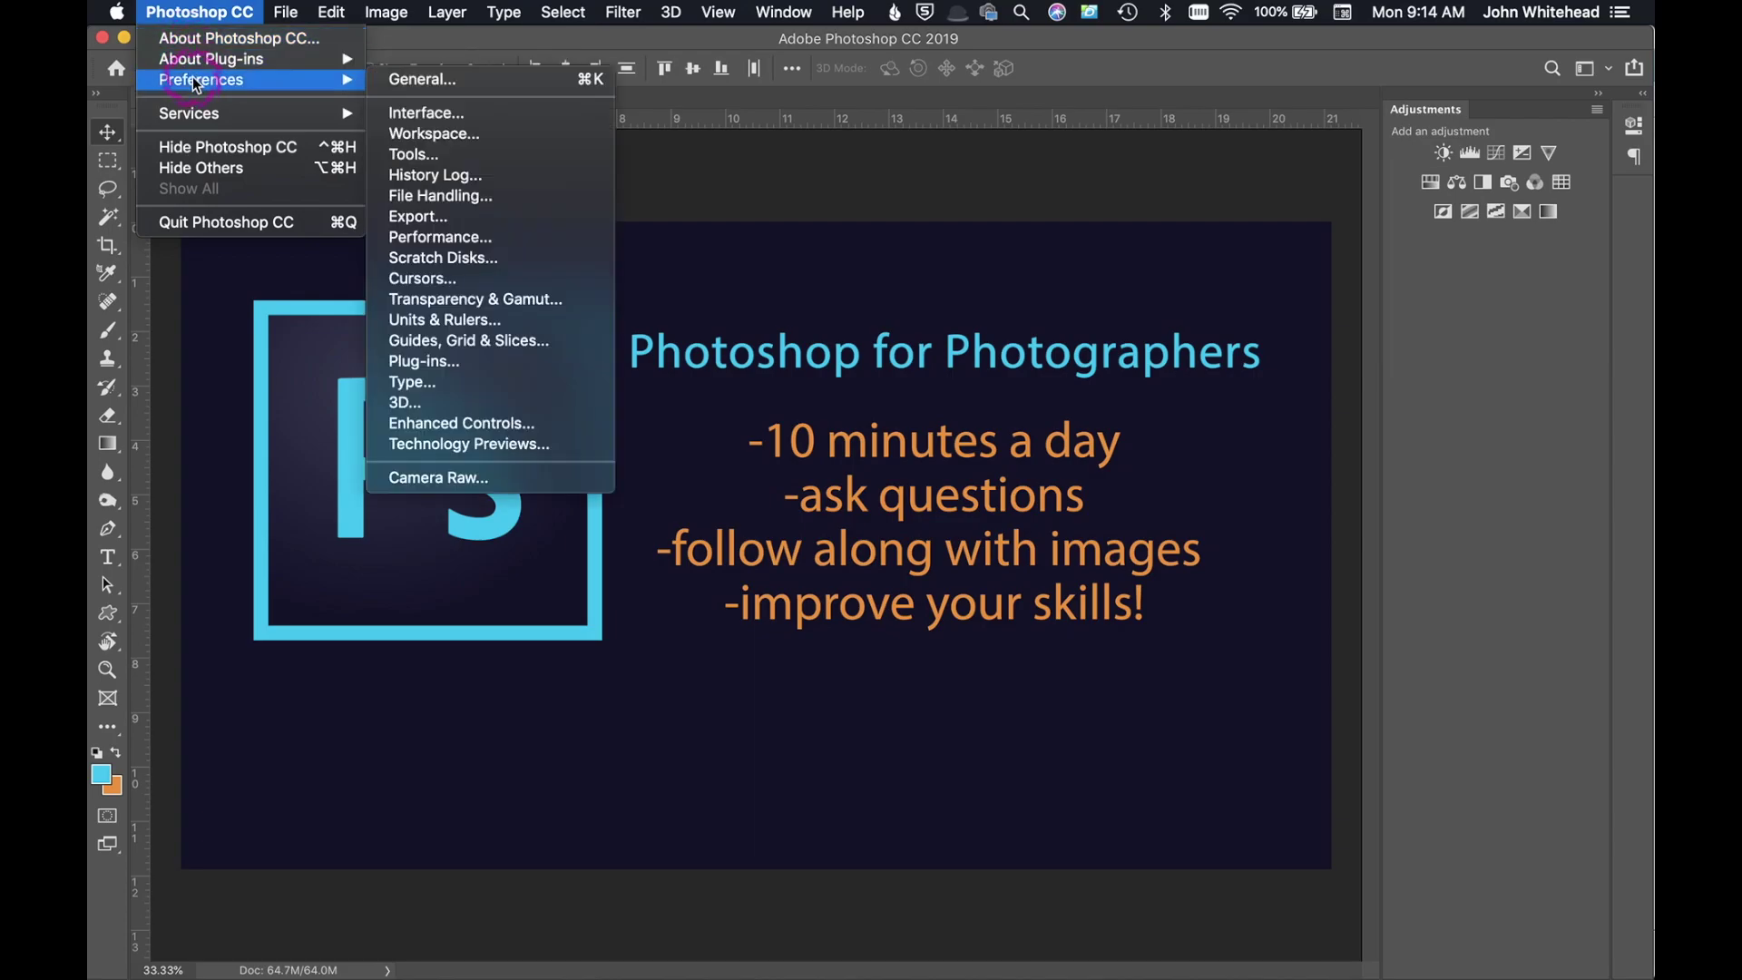
{"action": "left_click", "coordinate": [530, 80]}
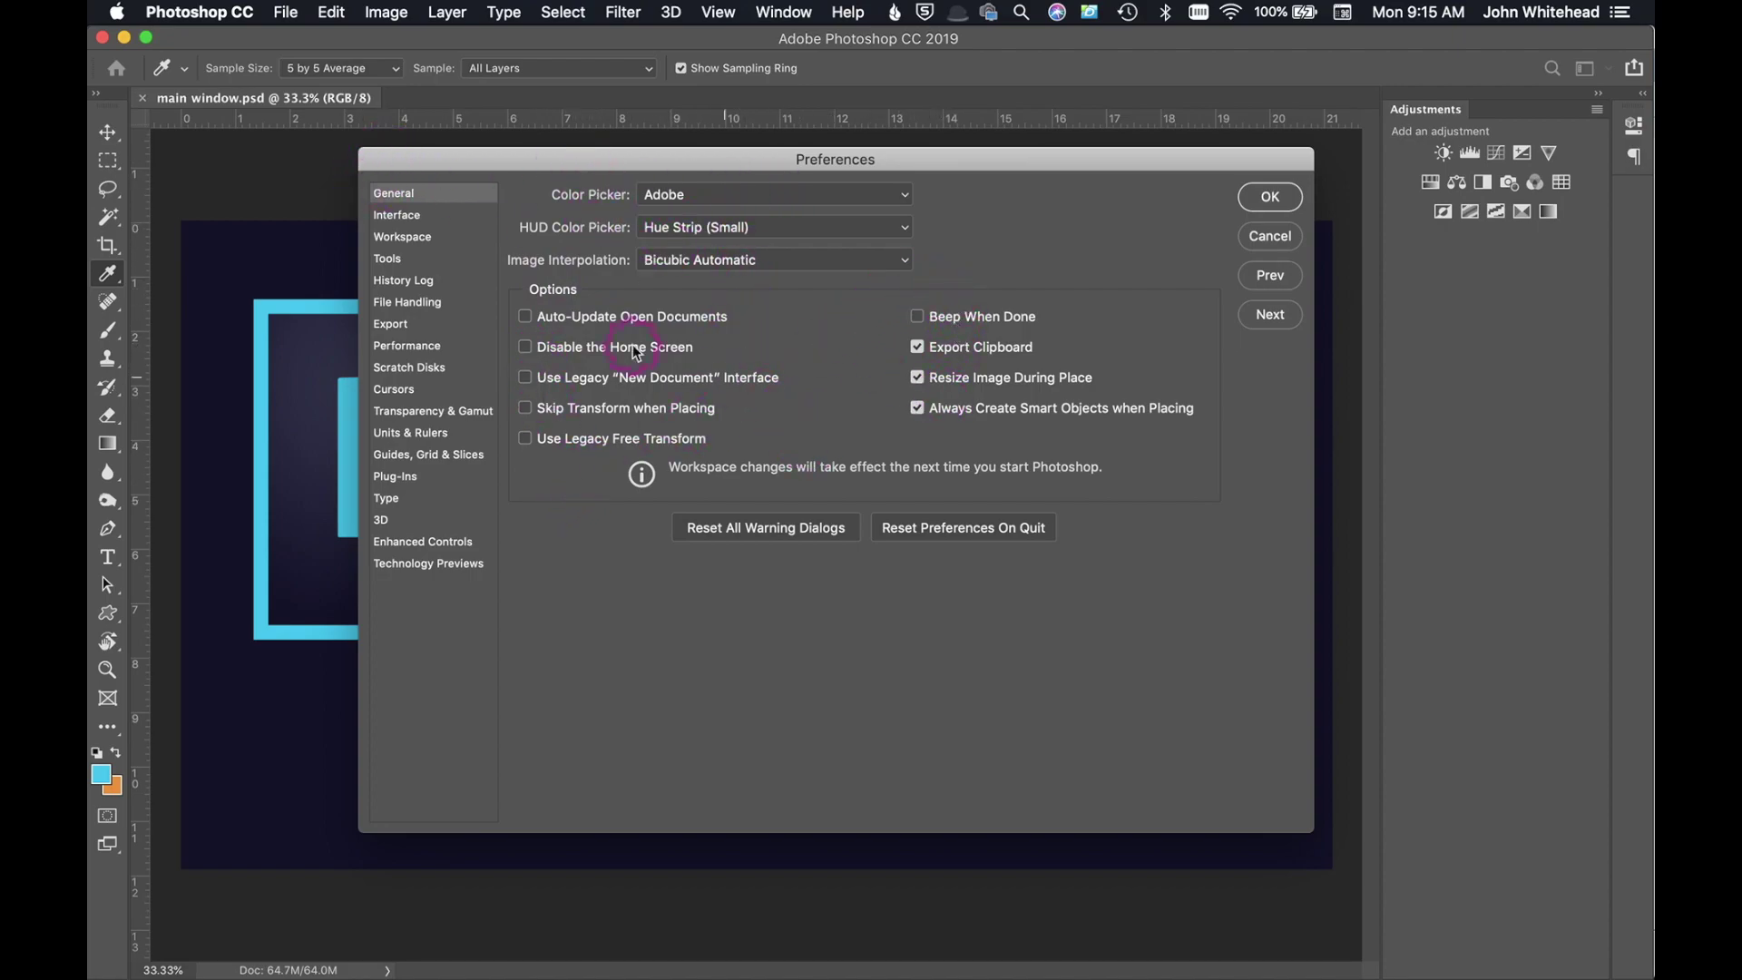
Review the Interface, Workspace, Tools, History Log and File Handling preference pages.
{"action": "left_click", "coordinate": [419, 219]}
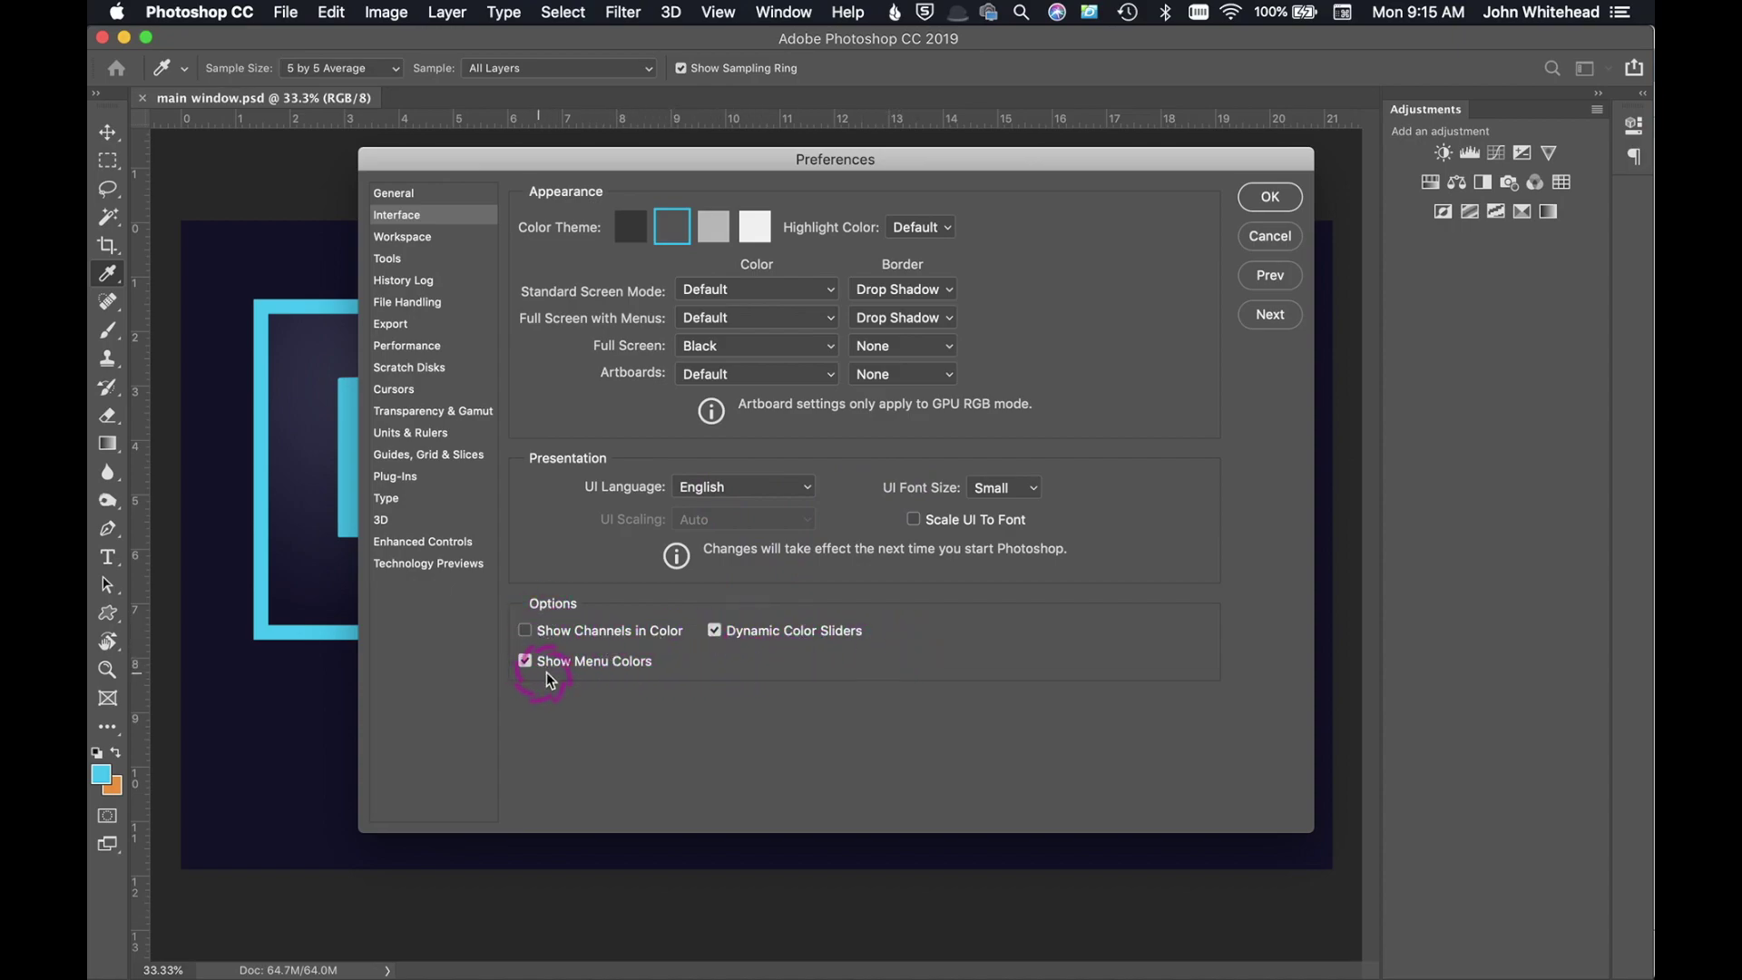
{"action": "left_click", "coordinate": [419, 240]}
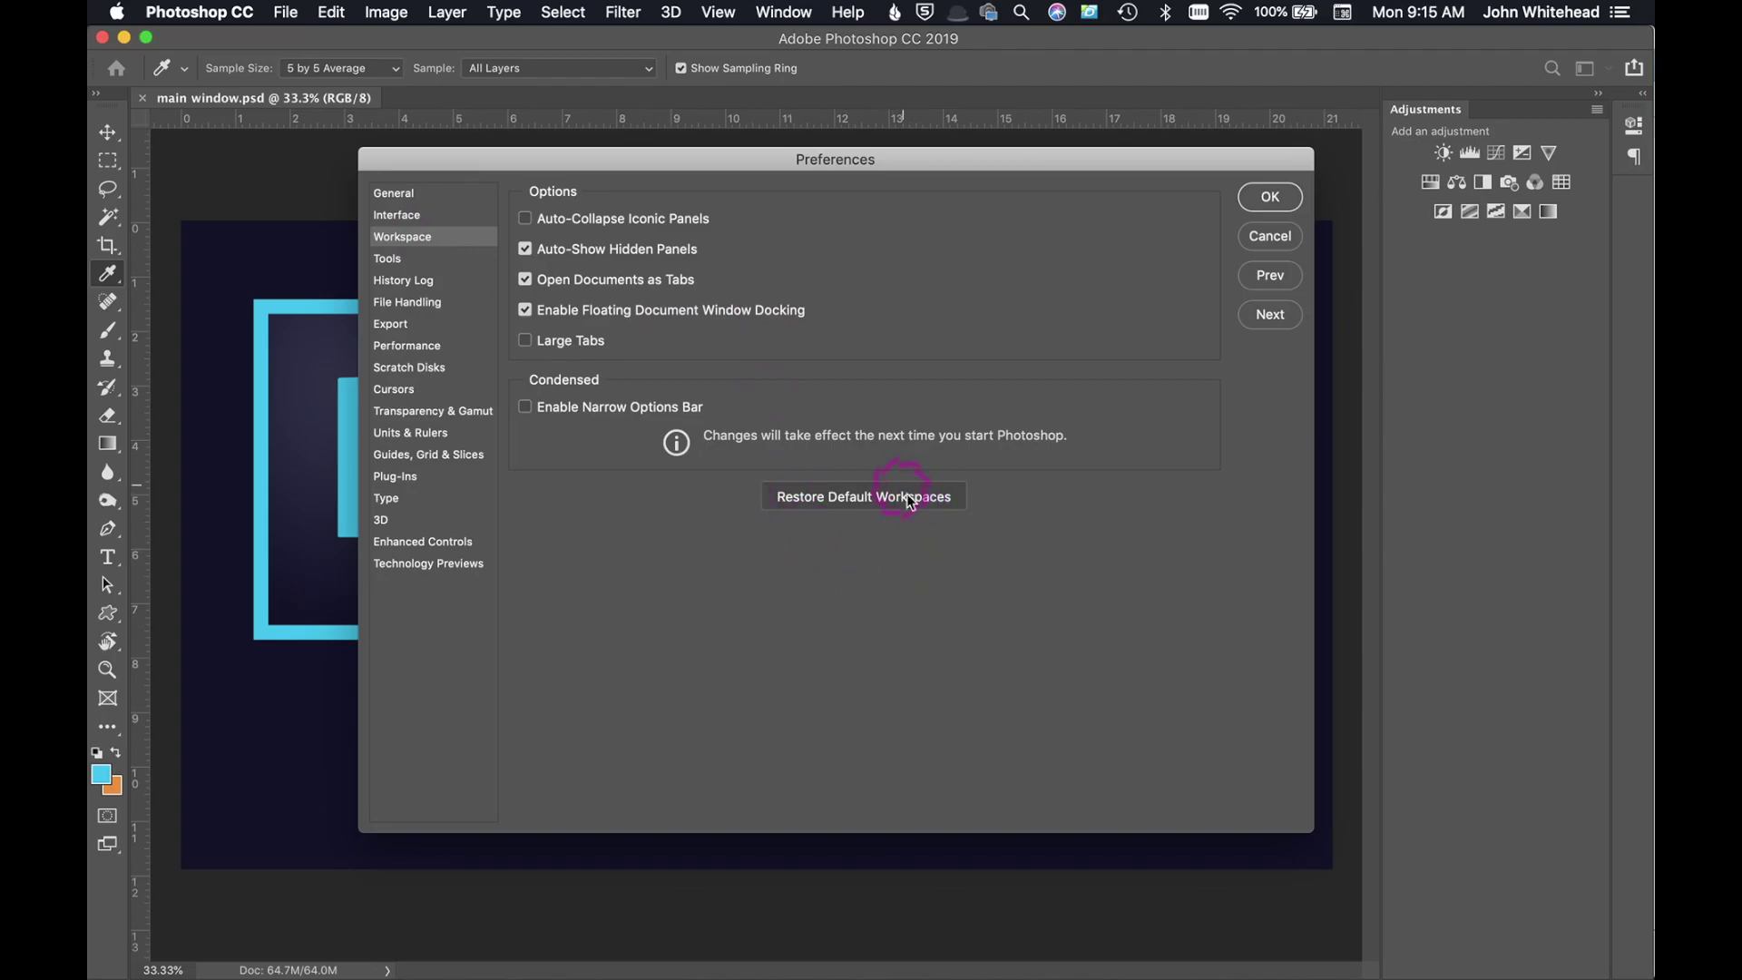
{"action": "left_click", "coordinate": [388, 260]}
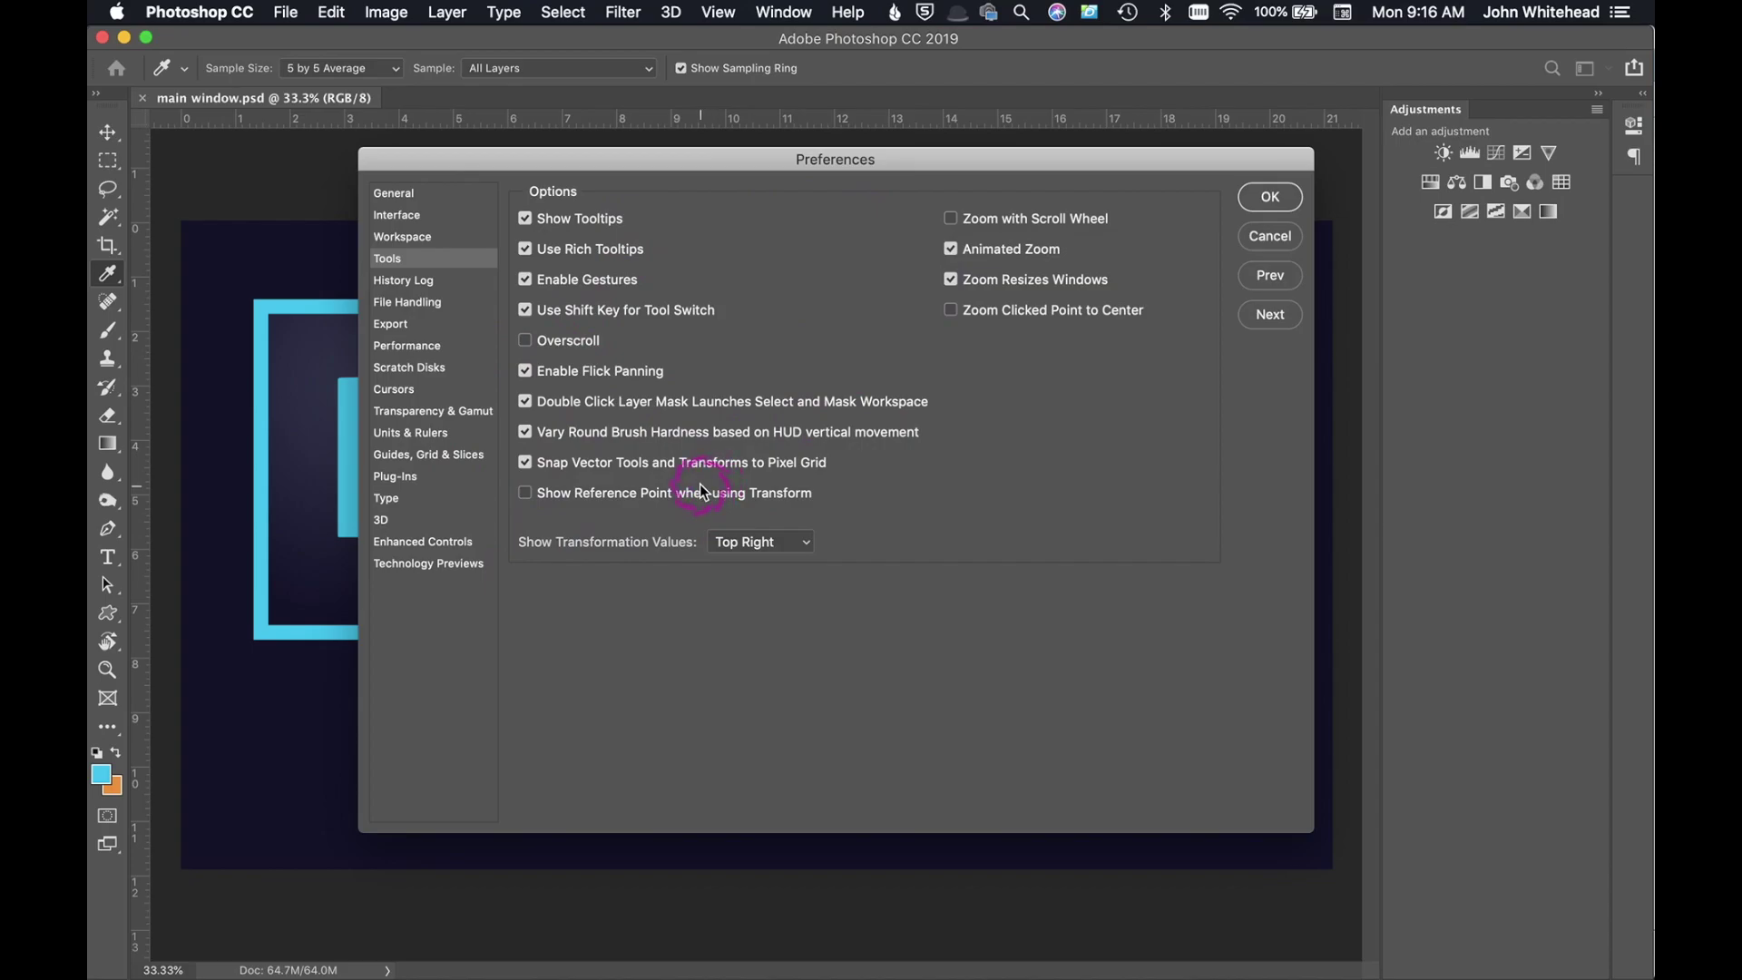
{"action": "left_click", "coordinate": [422, 280]}
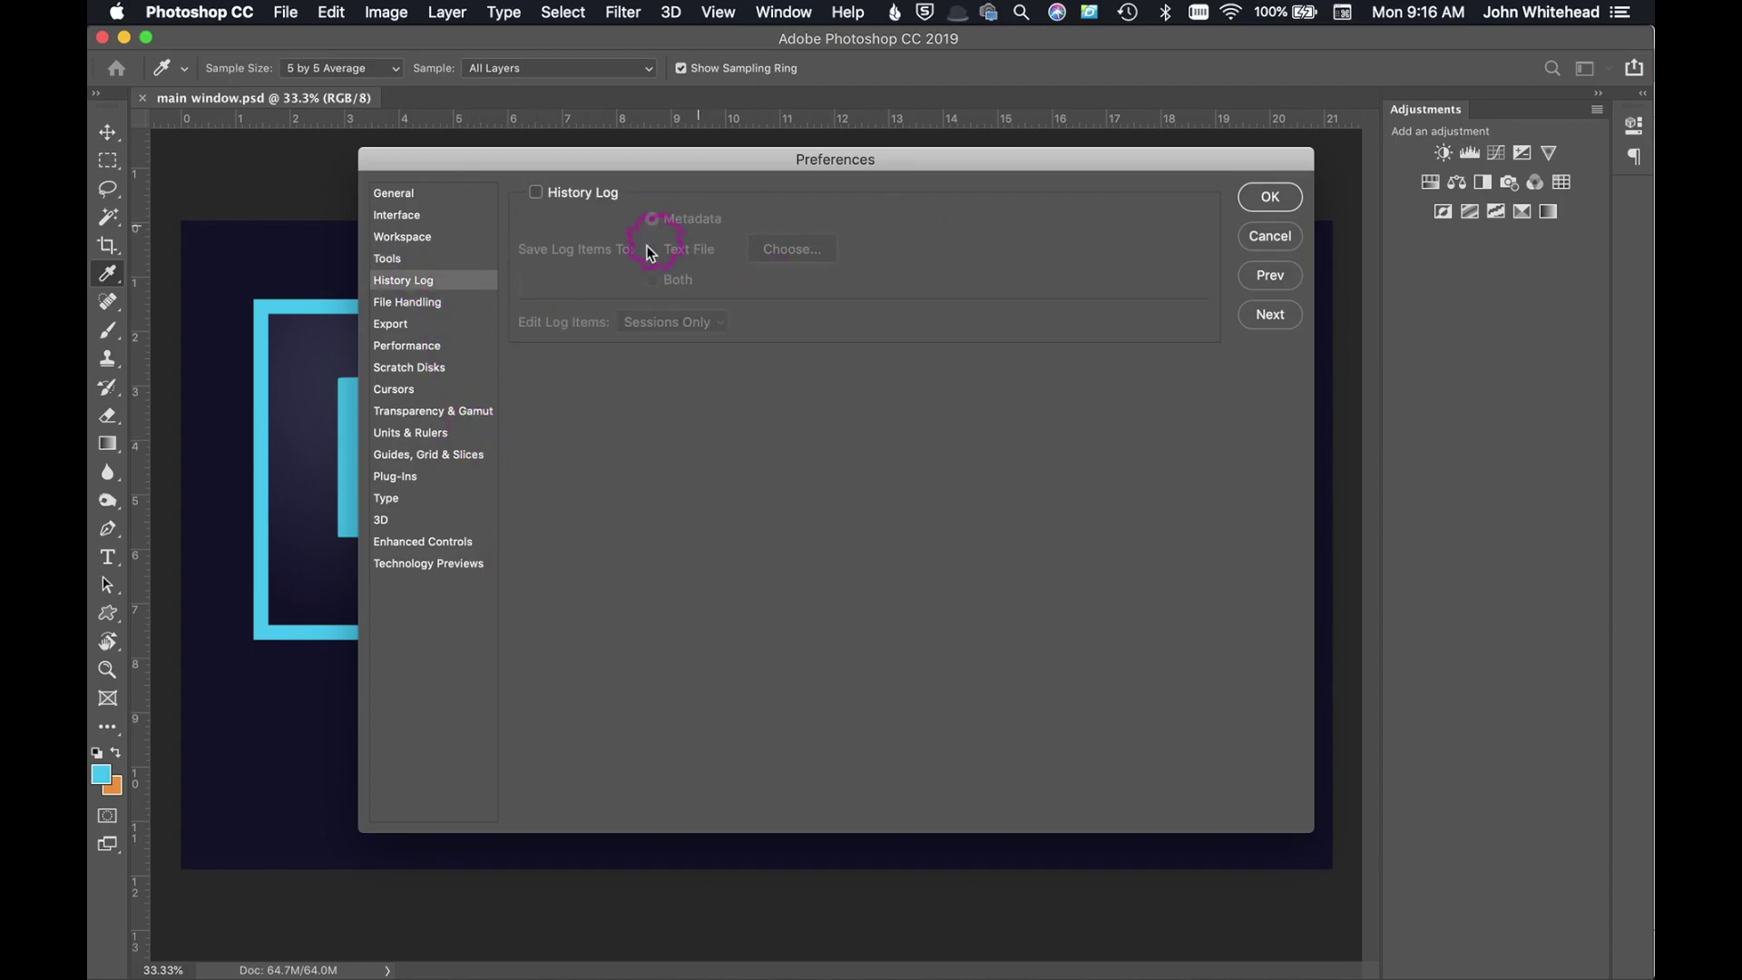
{"action": "left_click", "coordinate": [405, 304]}
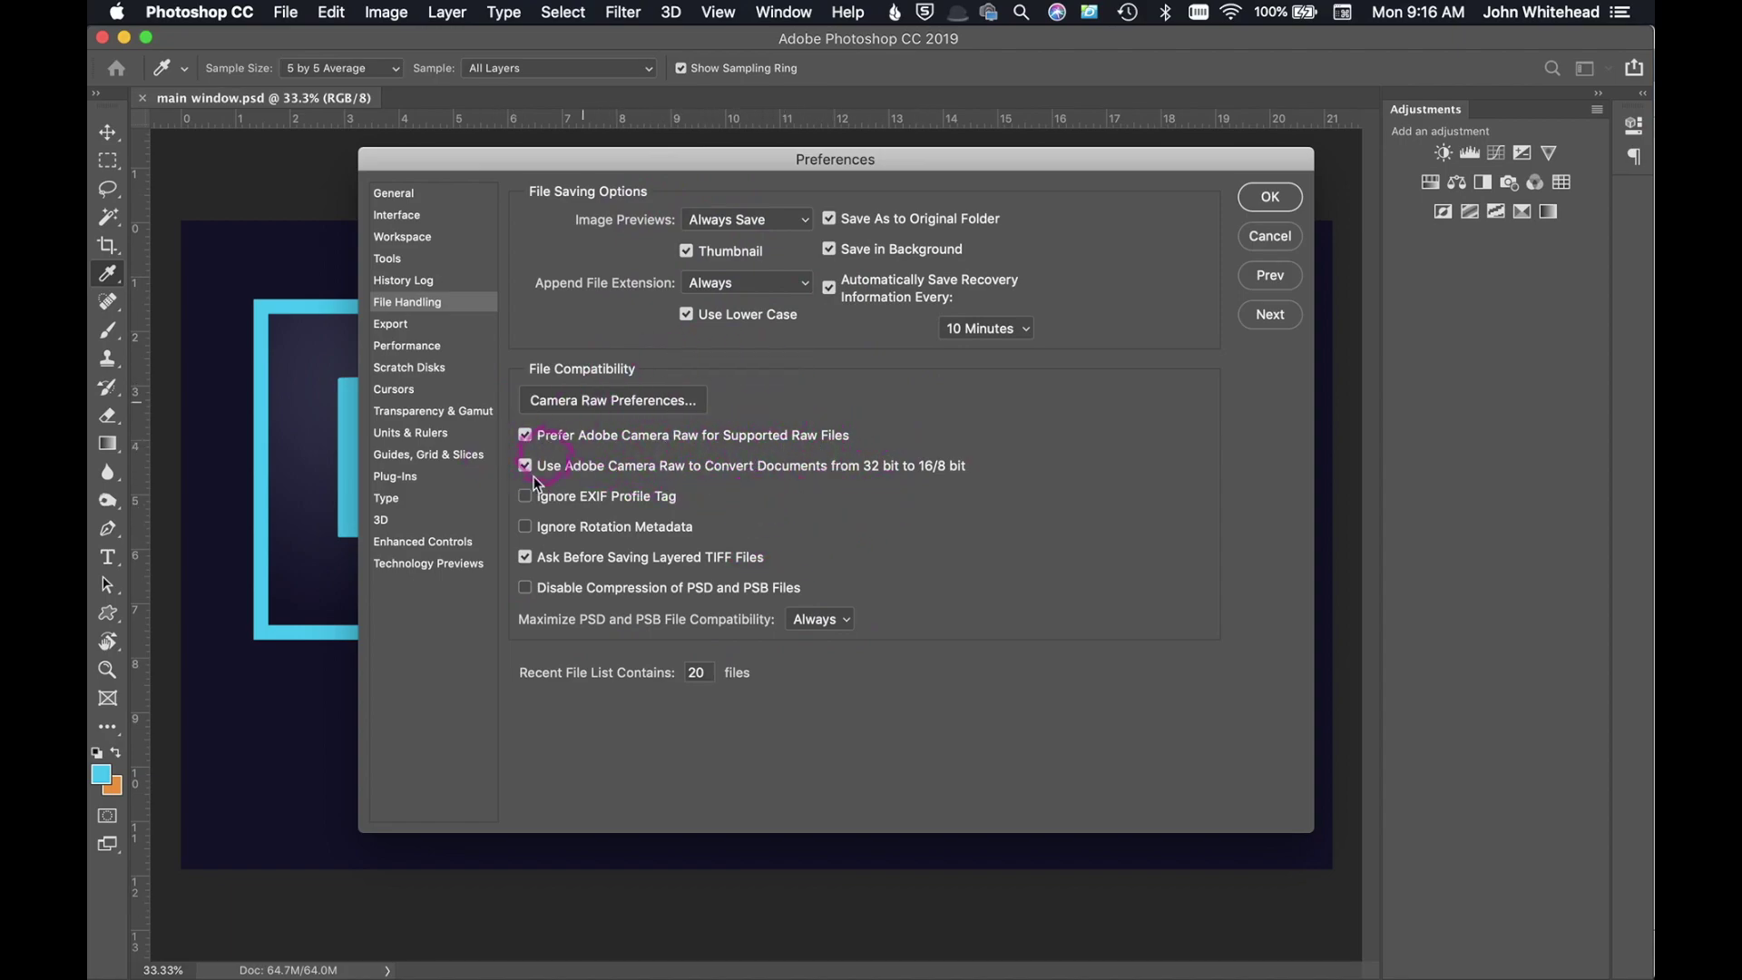
Show the Export preferences page.
{"action": "left_click", "coordinate": [390, 324]}
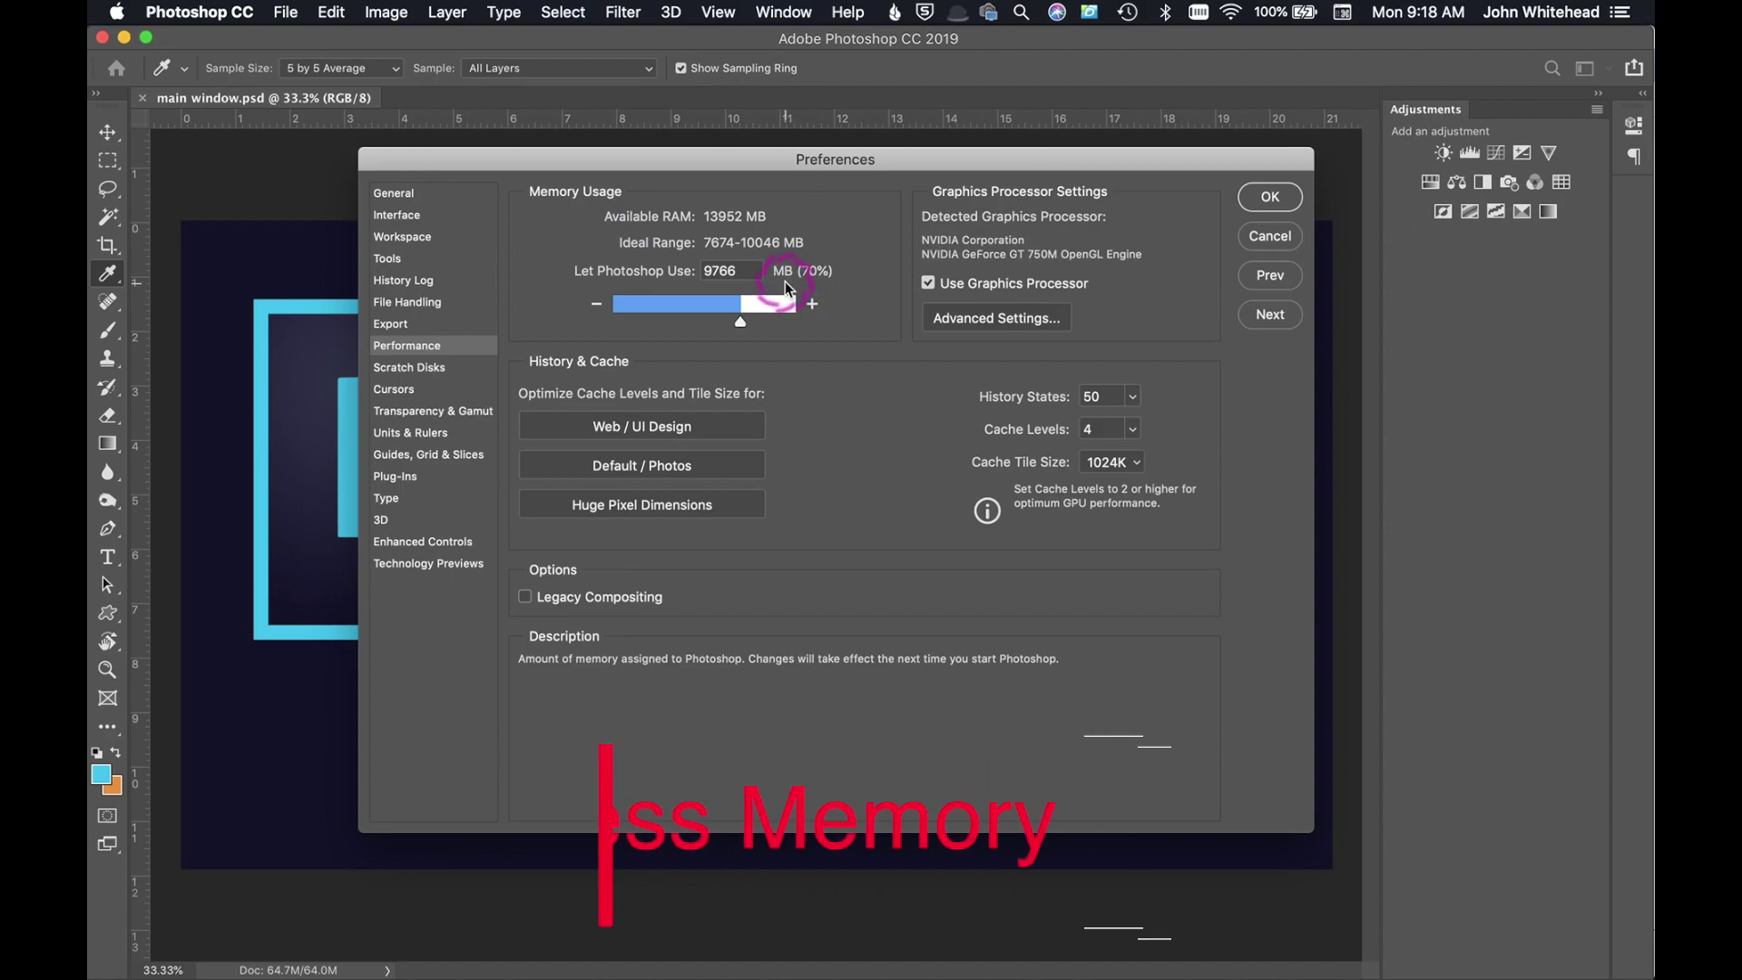
{"action": "left_click", "coordinate": [743, 323]}
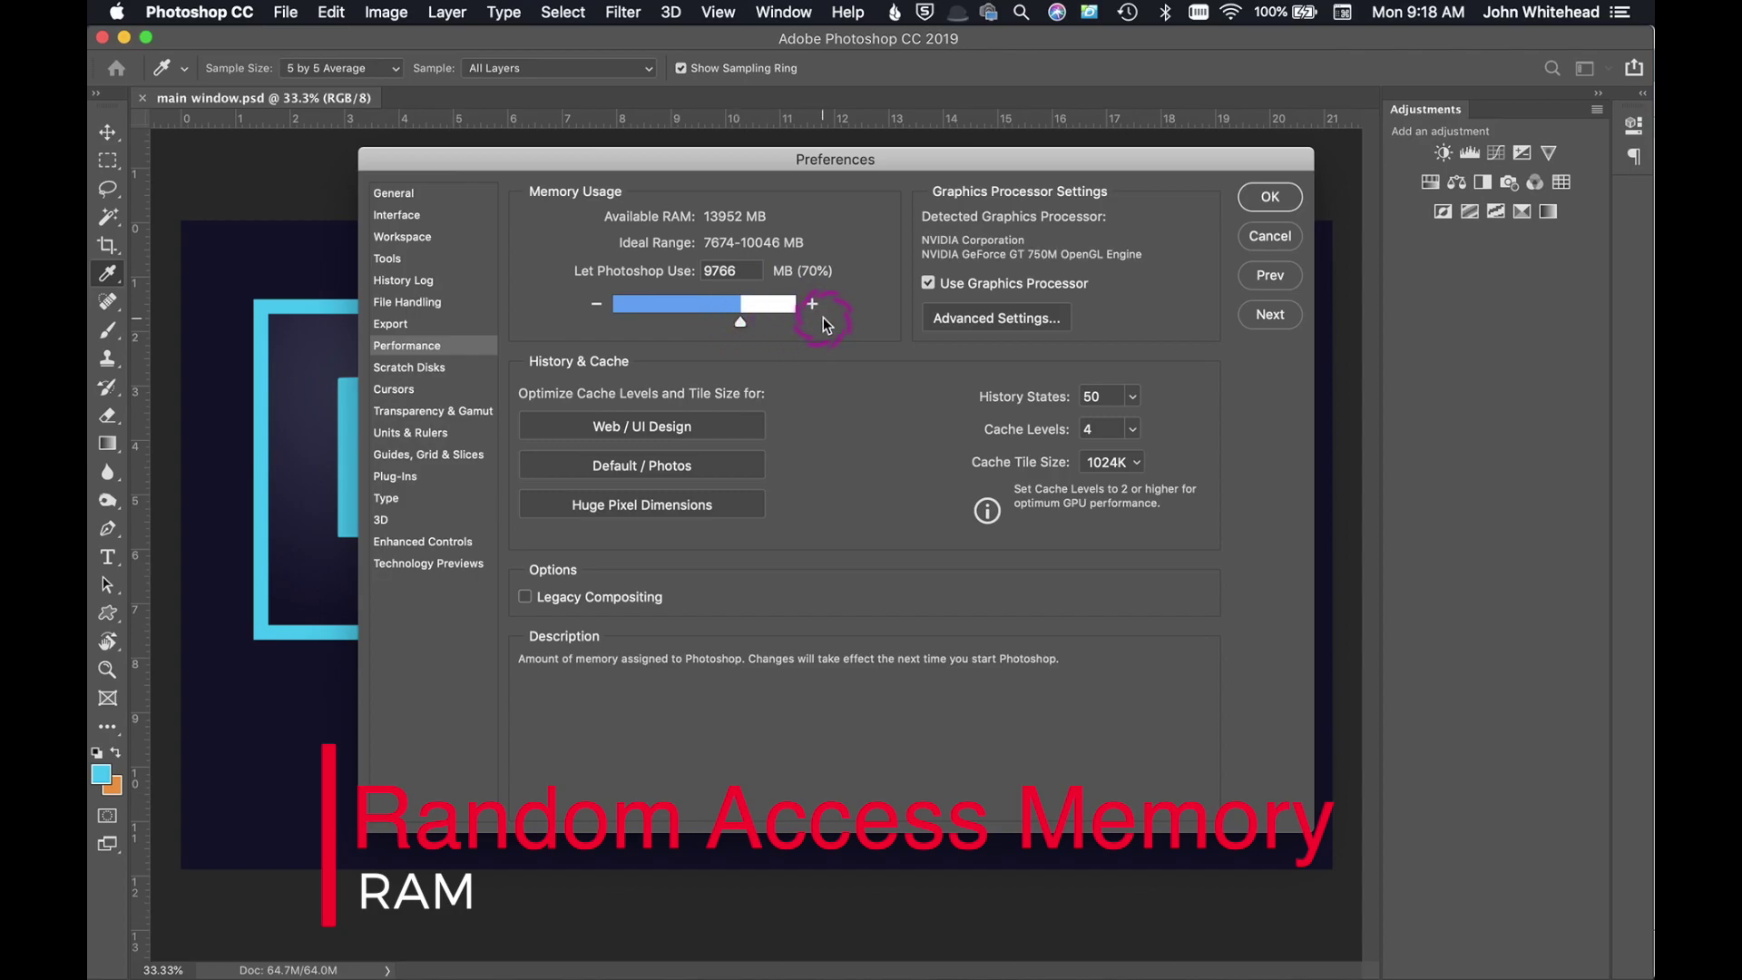
{"action": "left_click", "coordinate": [746, 323]}
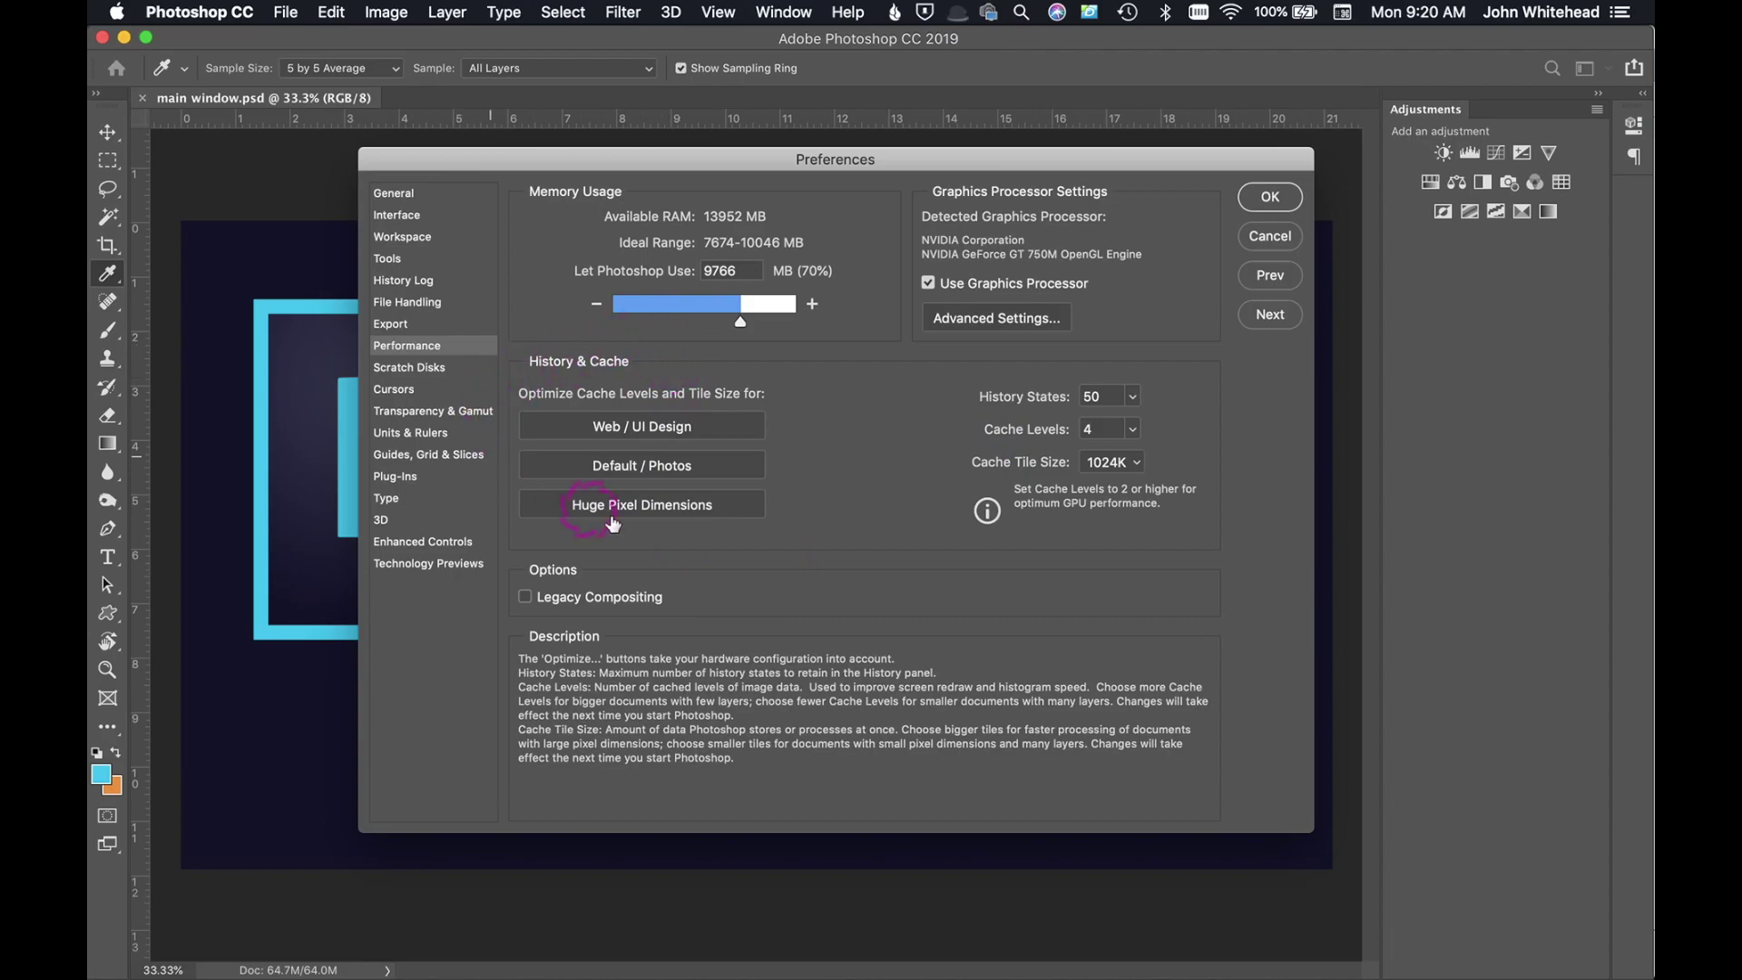
Review the Scratch Disks page, then the Cursors page with Normal Brush Tip painting cursors.
{"action": "left_click", "coordinate": [406, 370]}
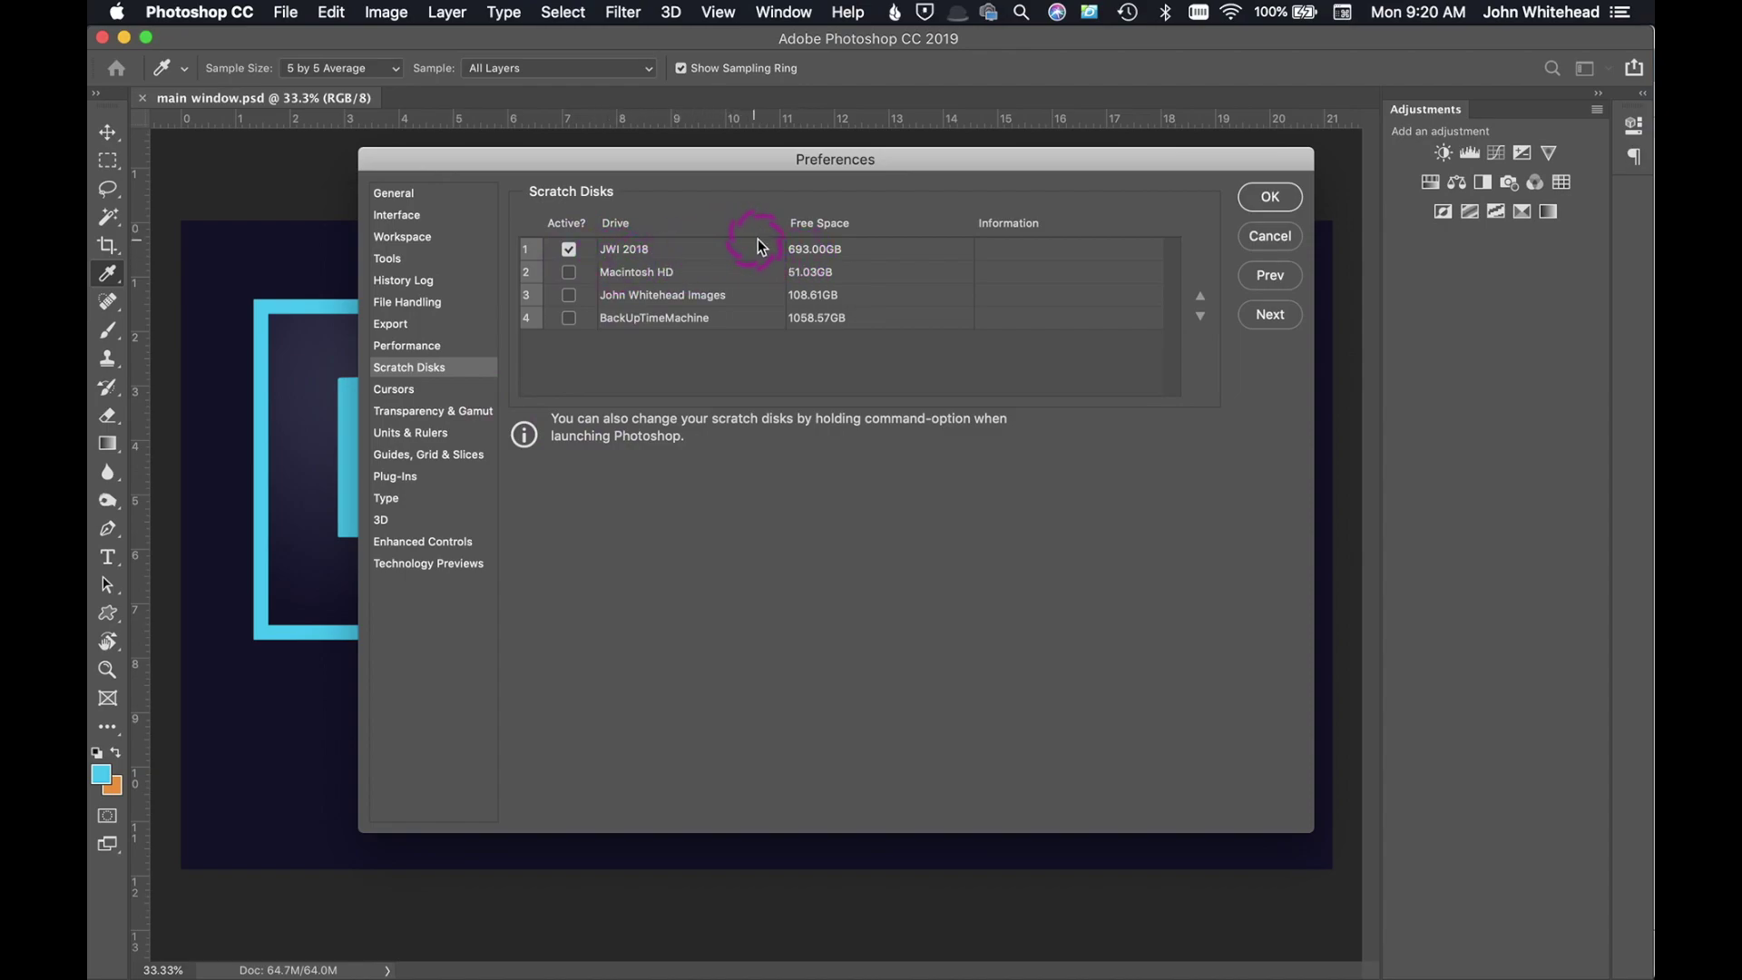
{"action": "left_click", "coordinate": [437, 395]}
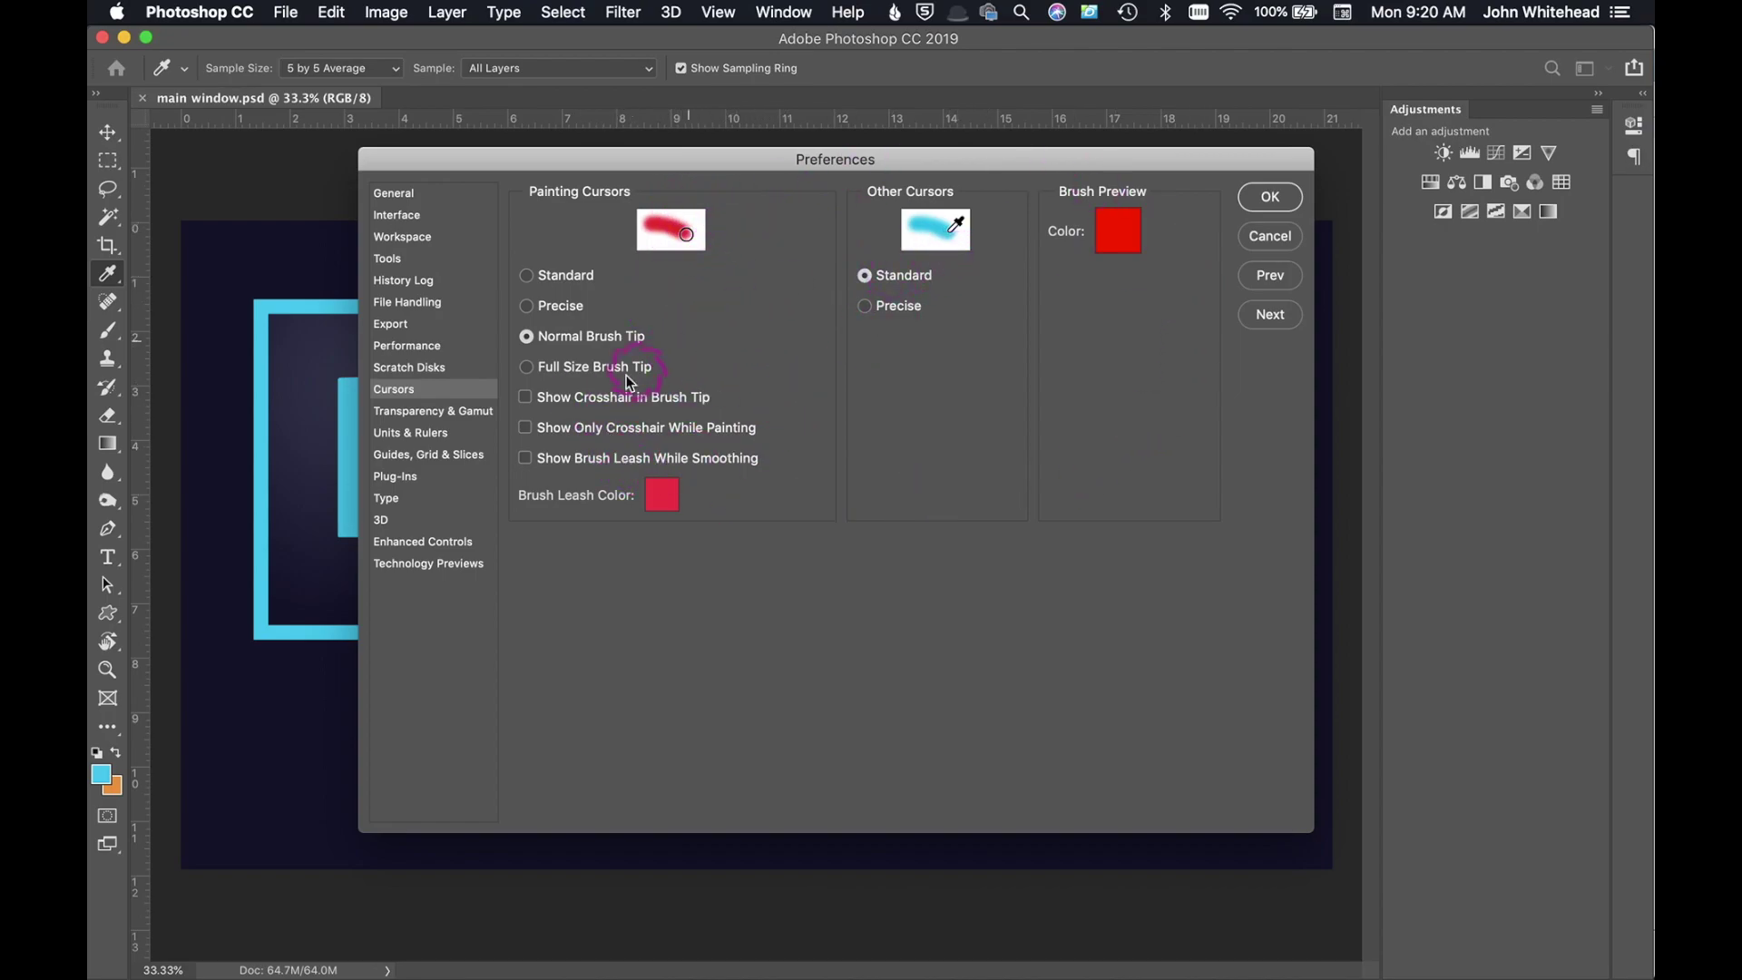
Review the Transparency & Gamut, Units & Rulers, Guides, Grid & Slices and Plug-Ins pages.
{"action": "left_click", "coordinate": [445, 413]}
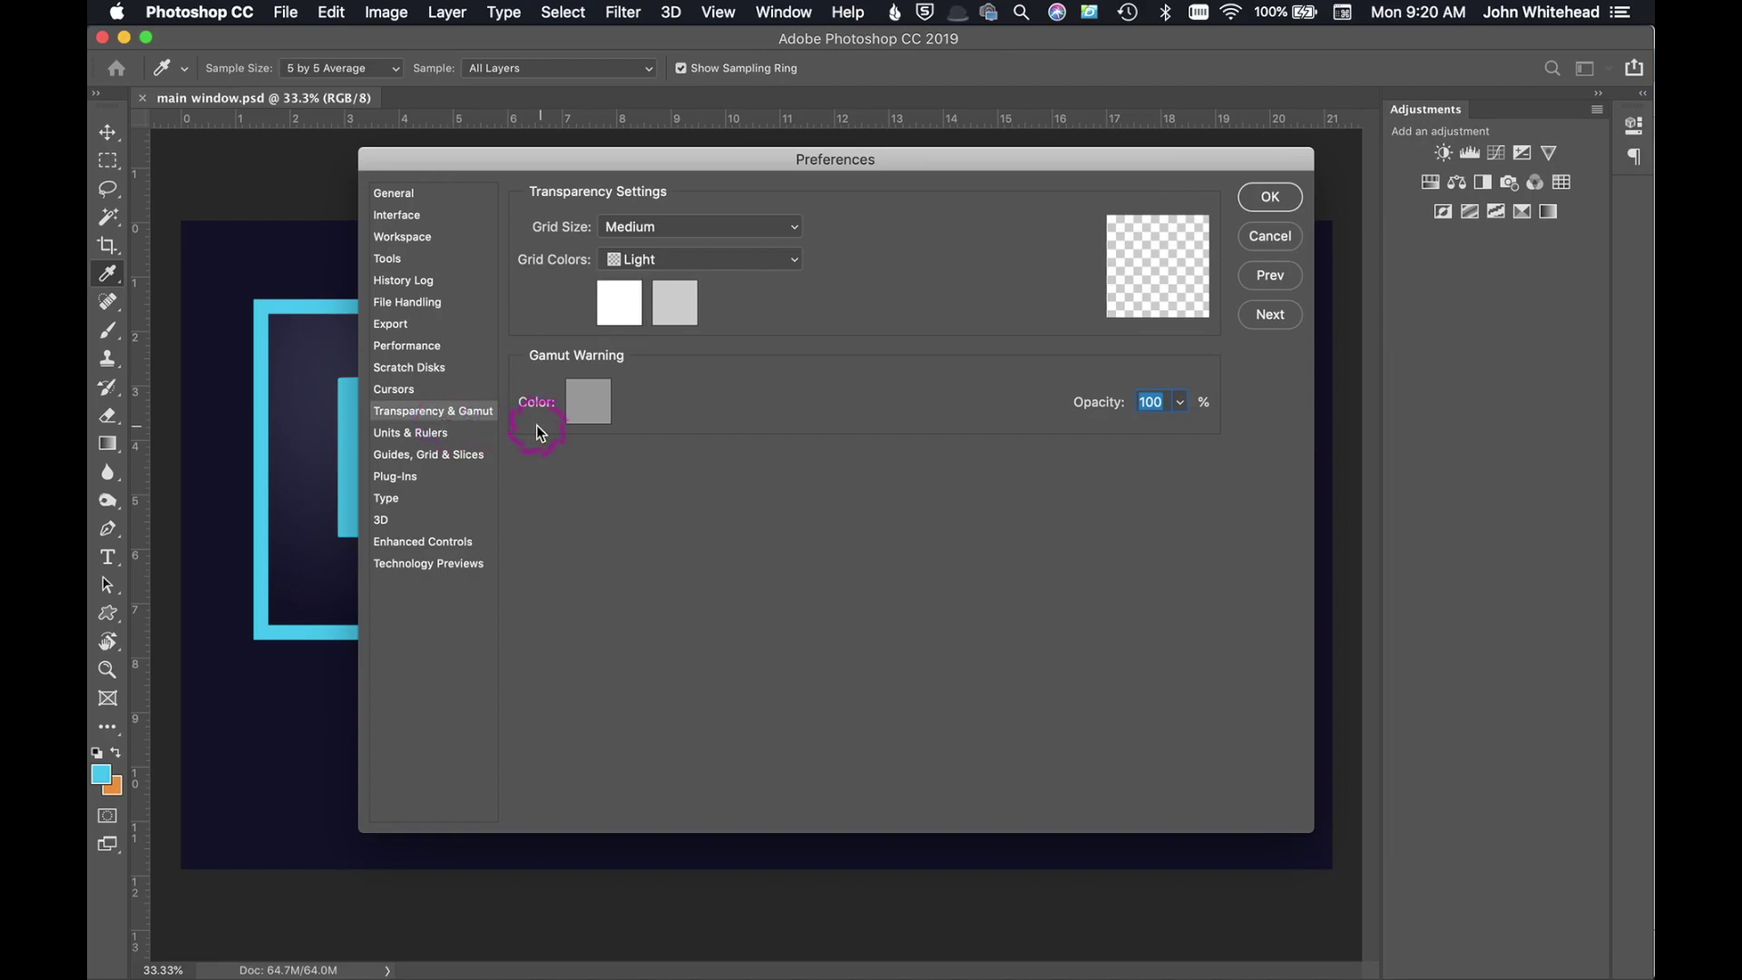
{"action": "left_click", "coordinate": [406, 437]}
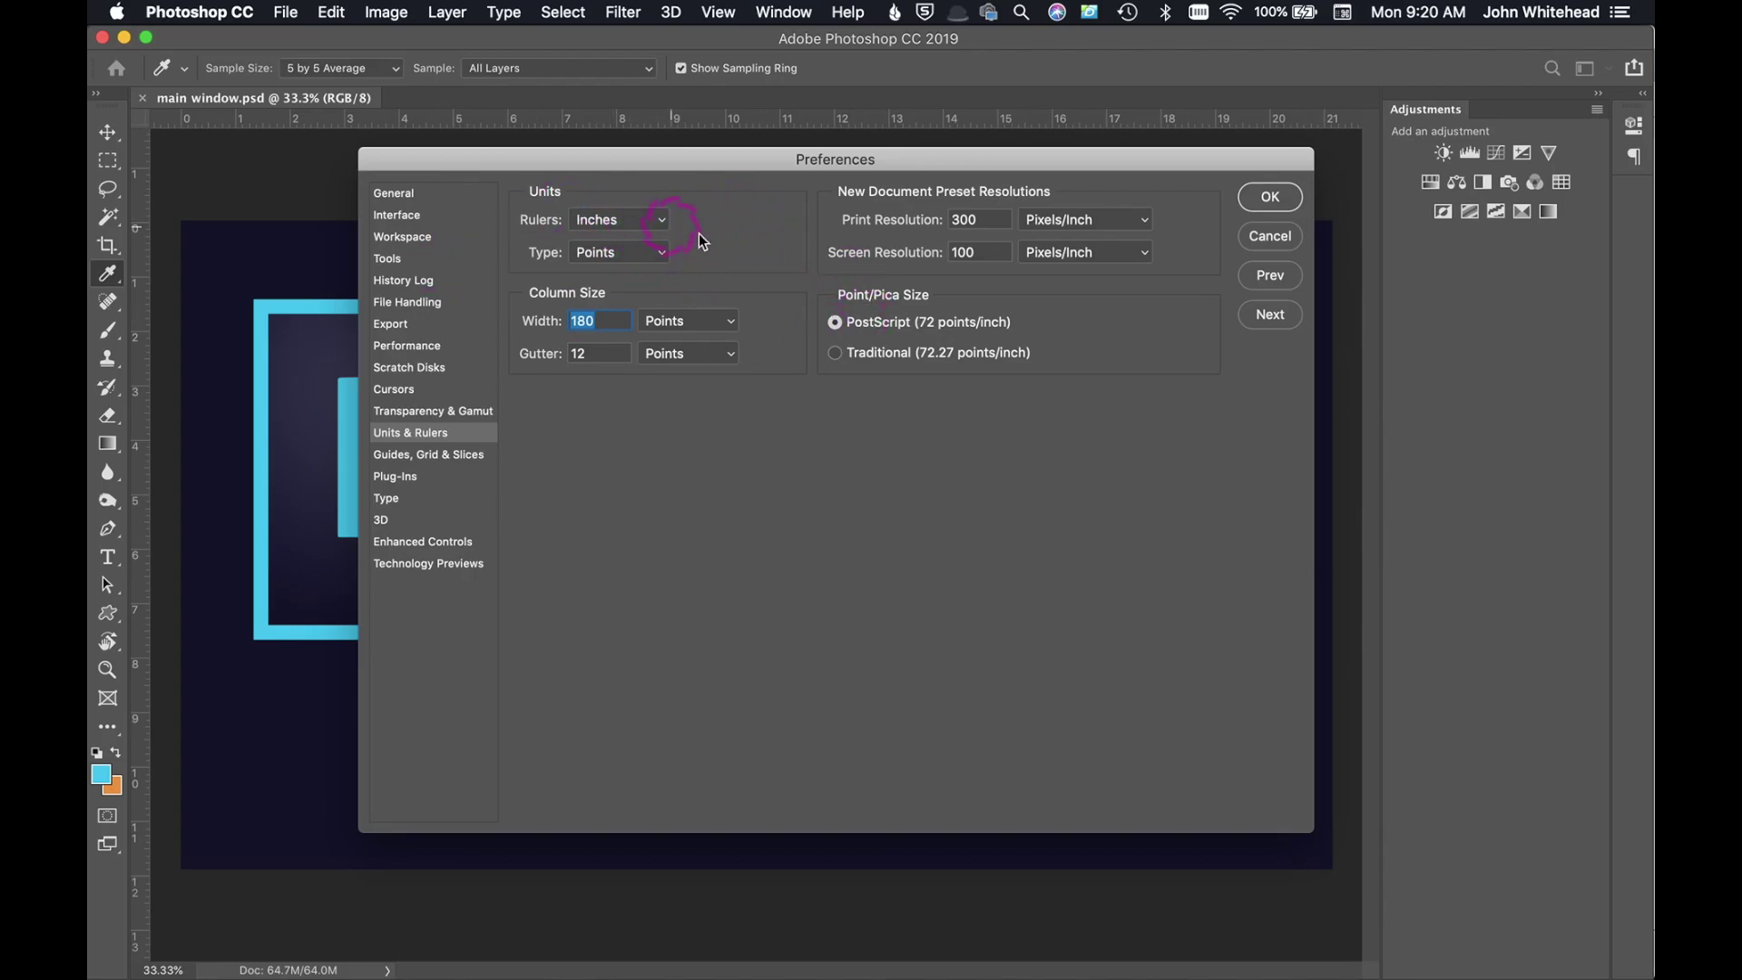
{"action": "left_click", "coordinate": [417, 458]}
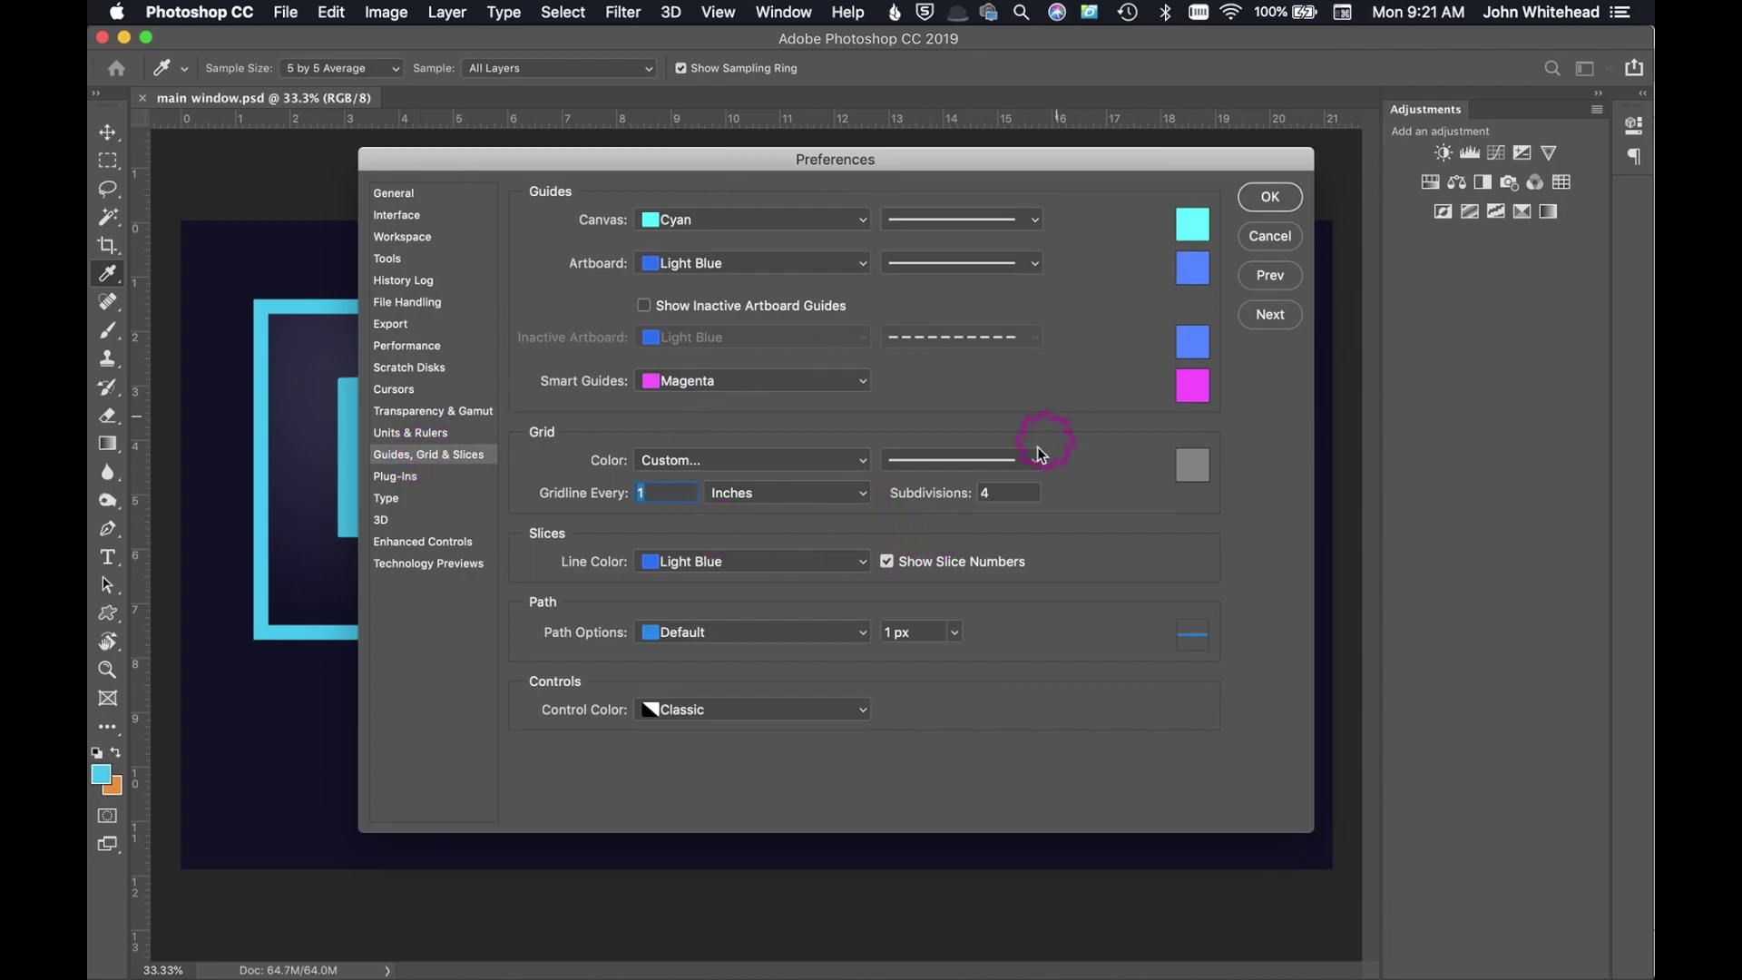
{"action": "left_click", "coordinate": [397, 479]}
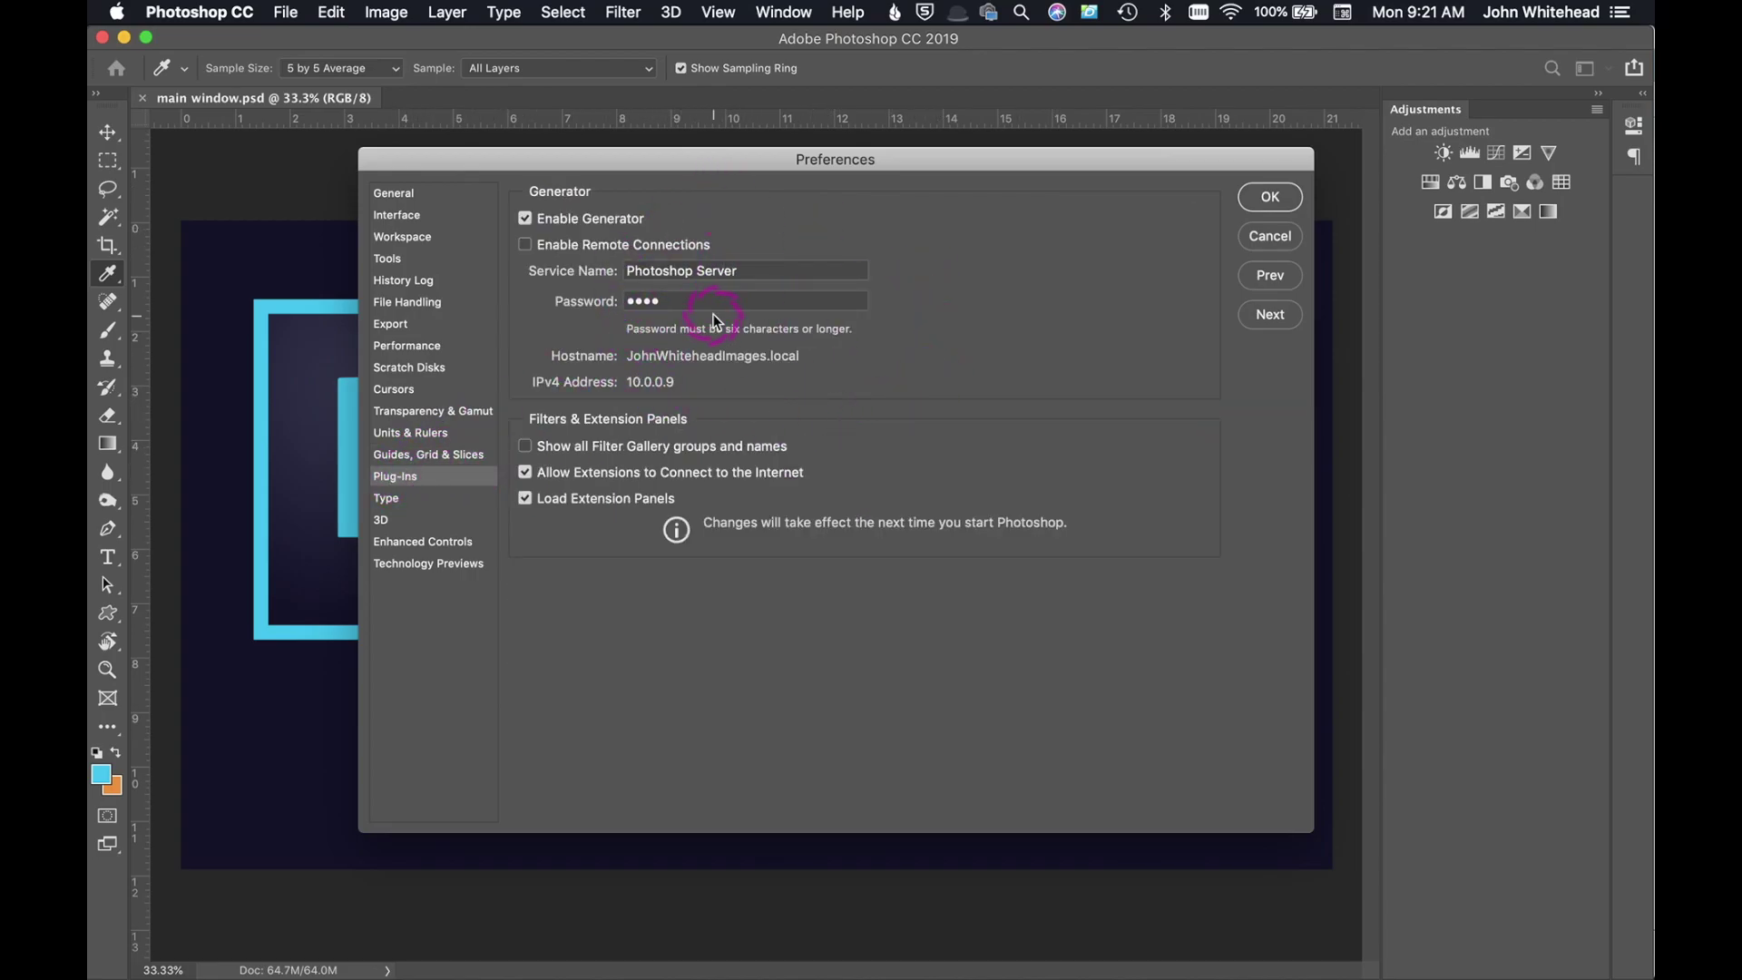
Review the Type, 3D, Enhanced Controls and Technology Previews pages, accept with OK, and select the Move tool.
{"action": "left_click", "coordinate": [388, 501]}
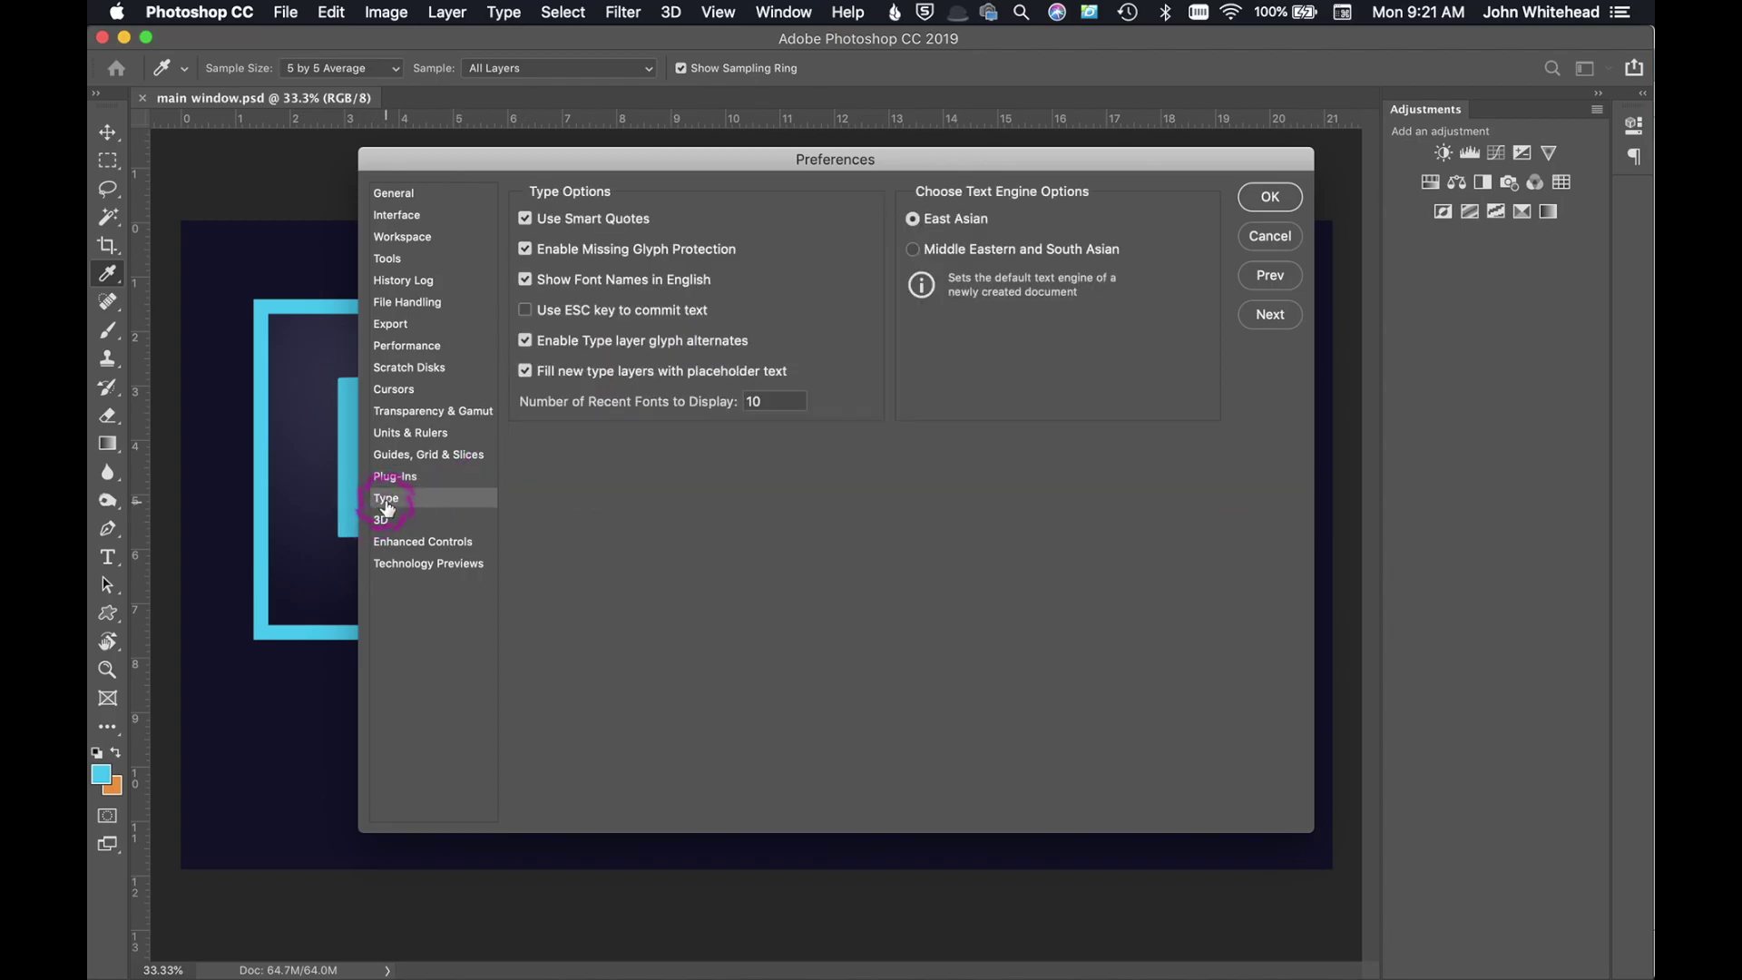
{"action": "left_click", "coordinate": [392, 522]}
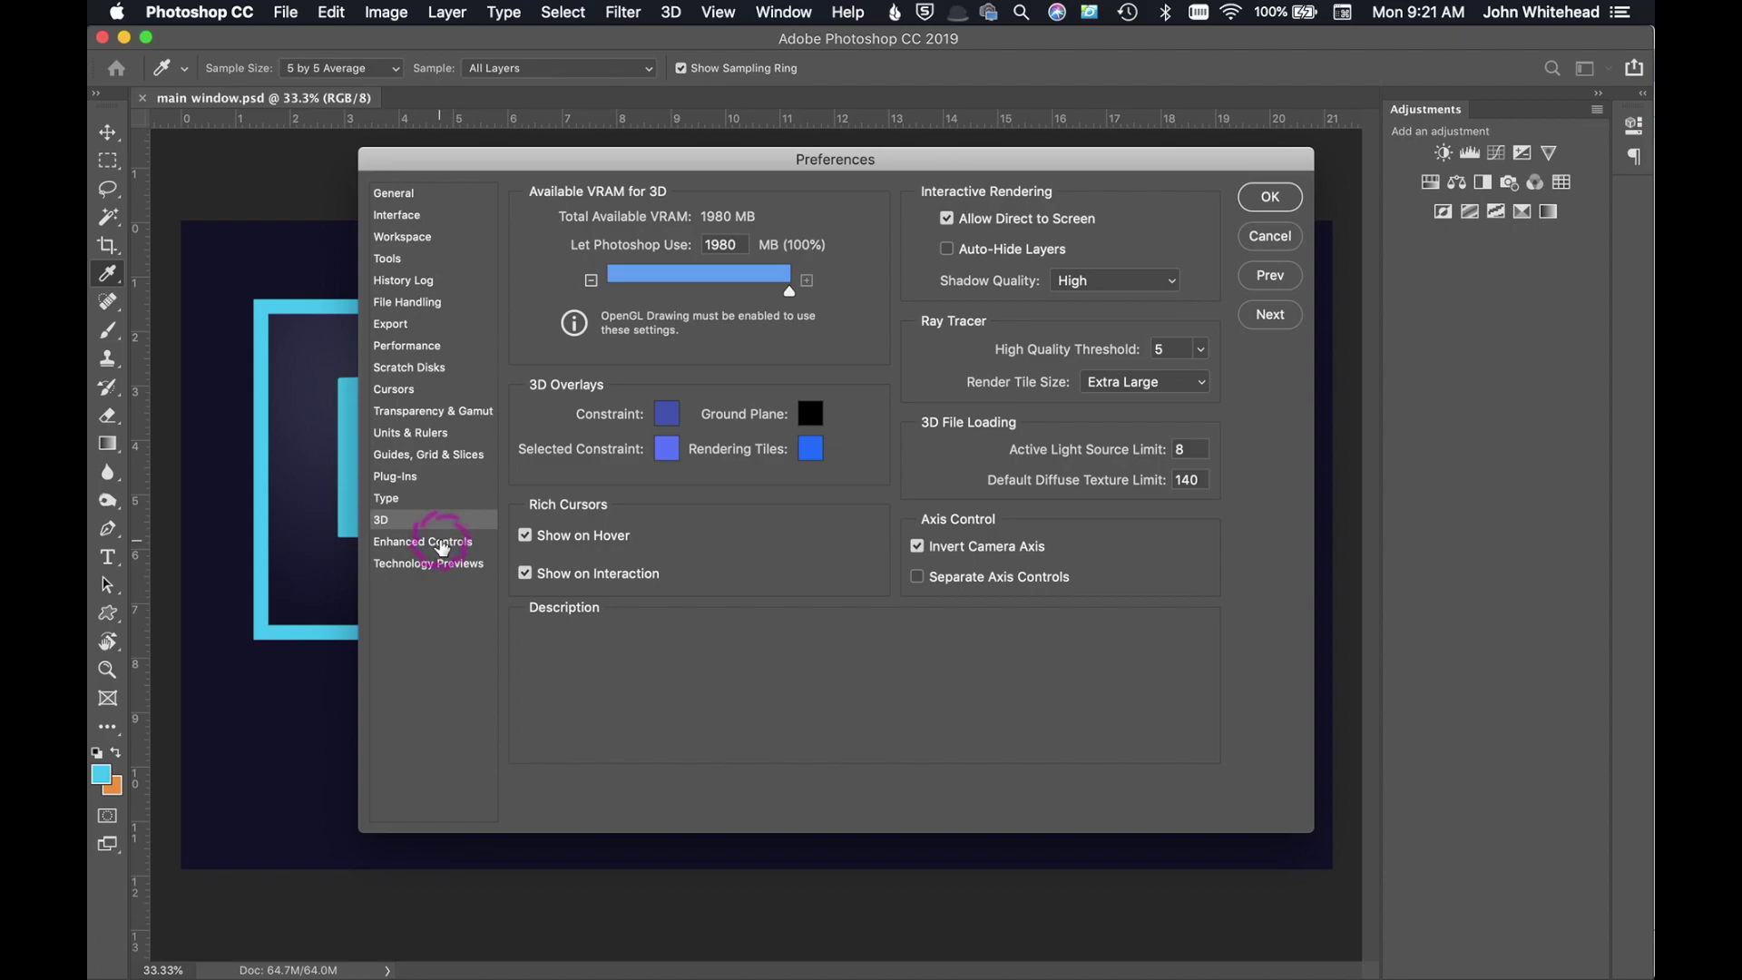
{"action": "left_click", "coordinate": [435, 545]}
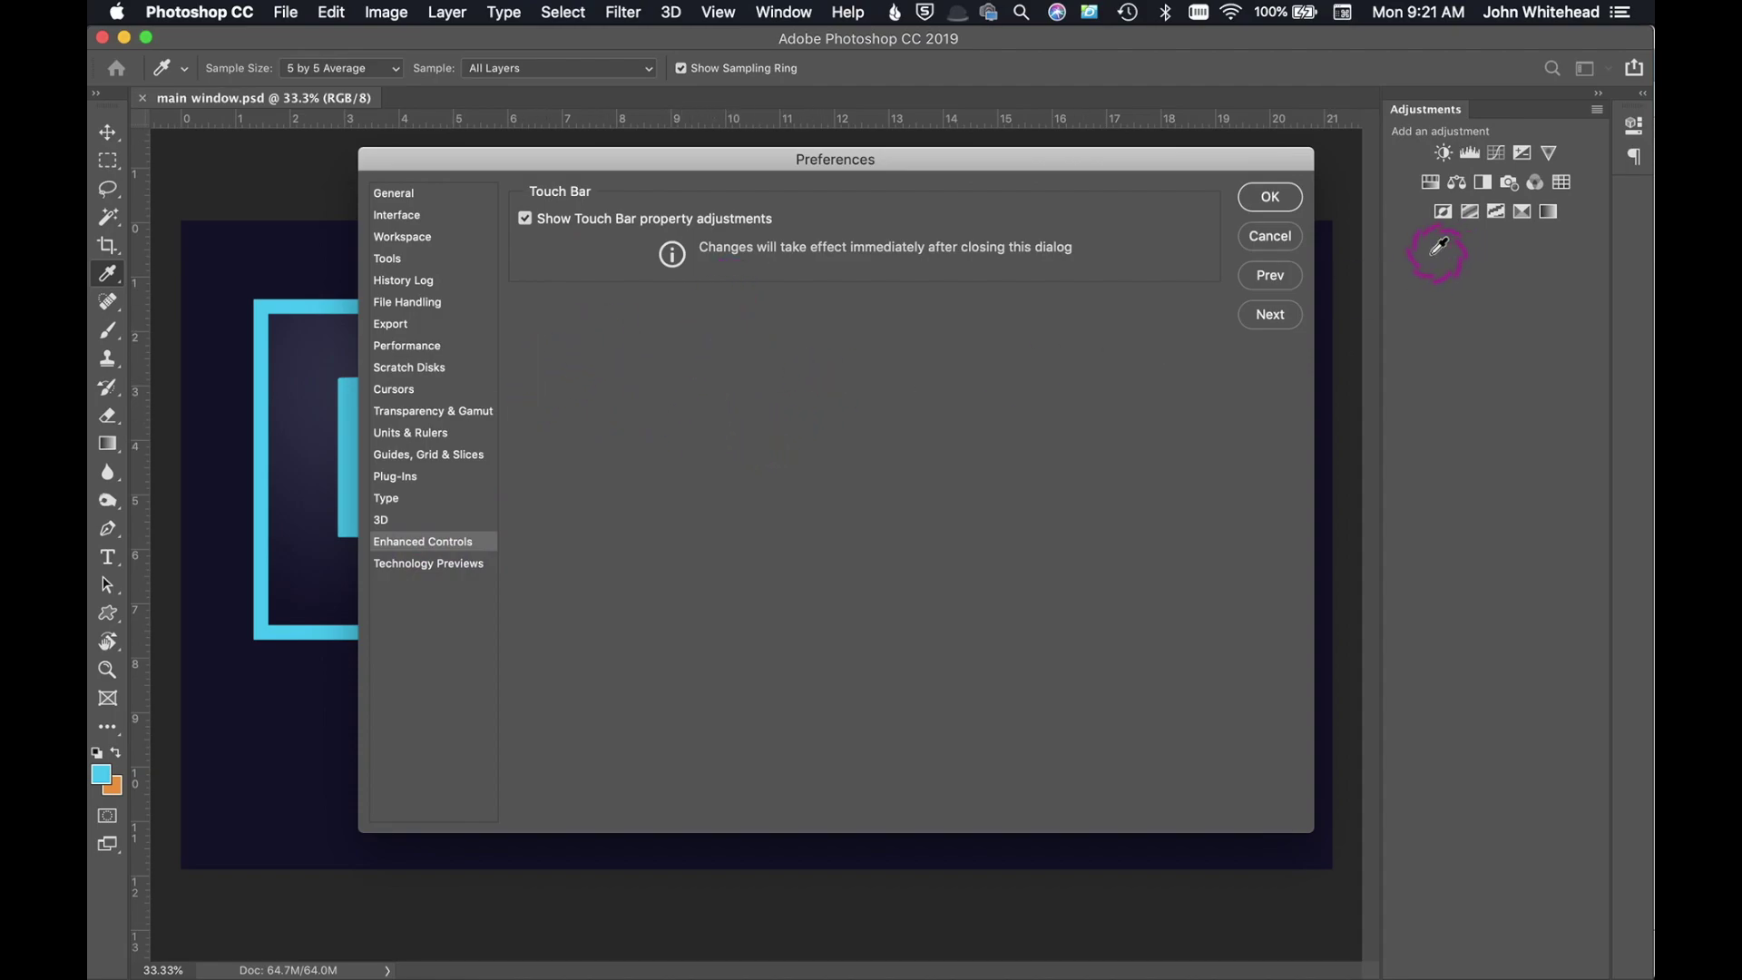
{"action": "left_click", "coordinate": [448, 563]}
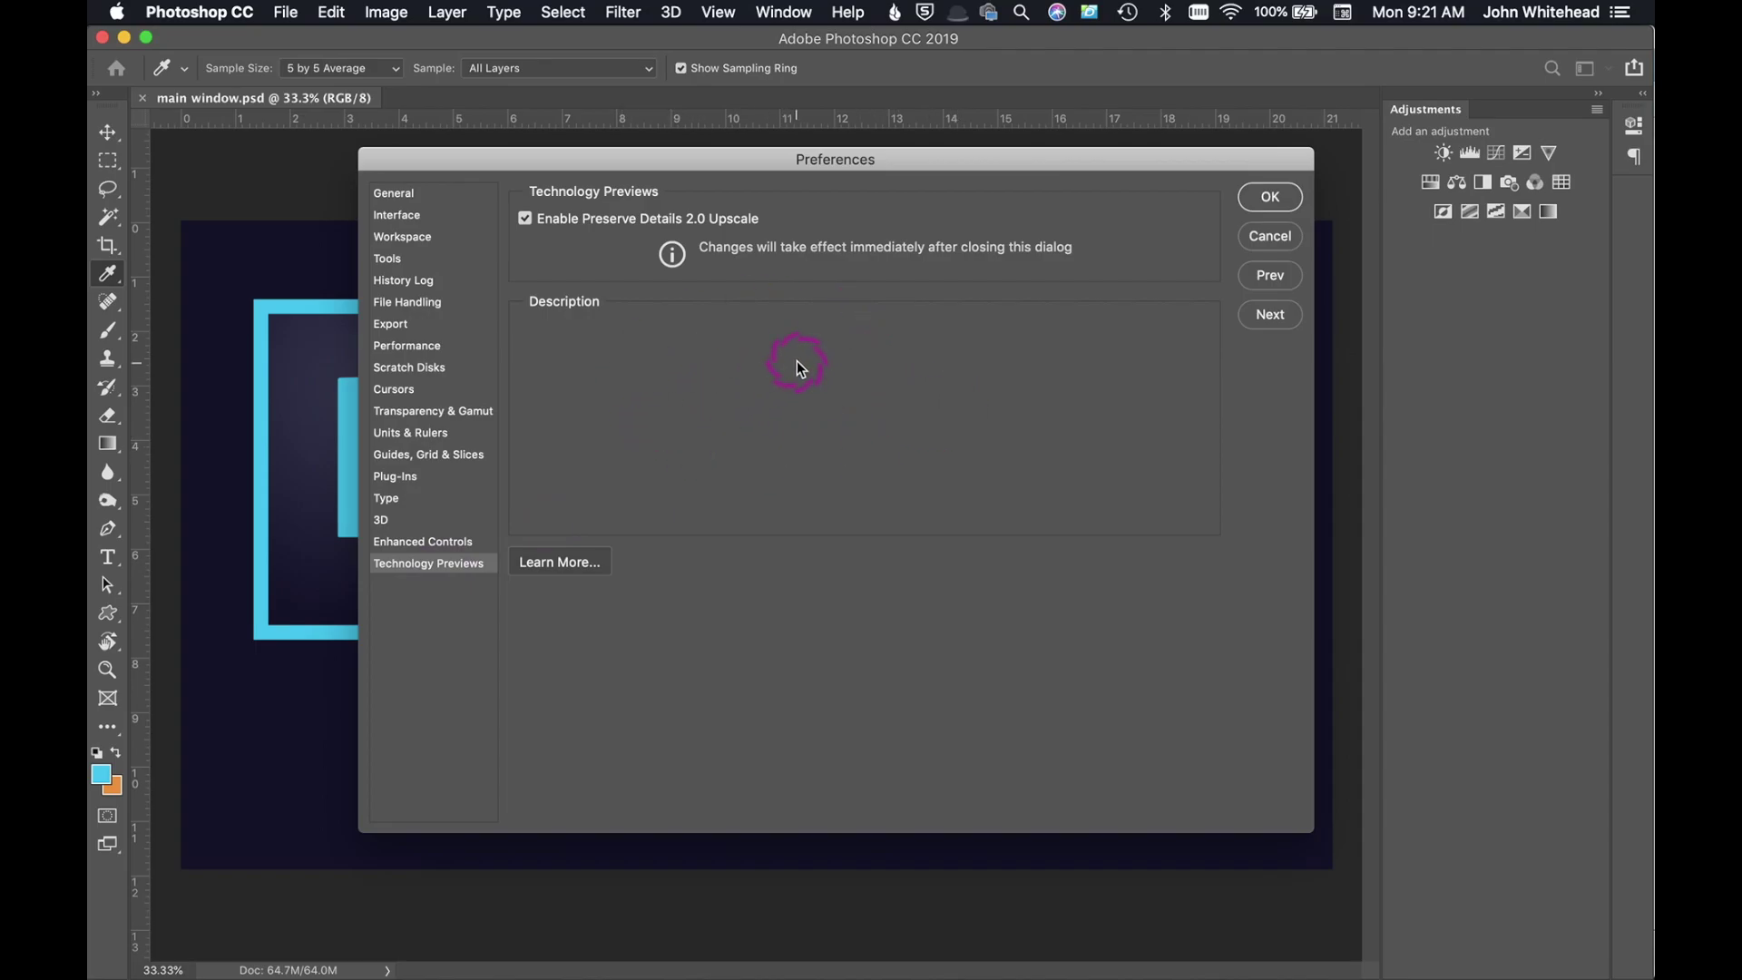
{"action": "left_click", "coordinate": [1269, 196]}
{"action": "key", "text": "v"}
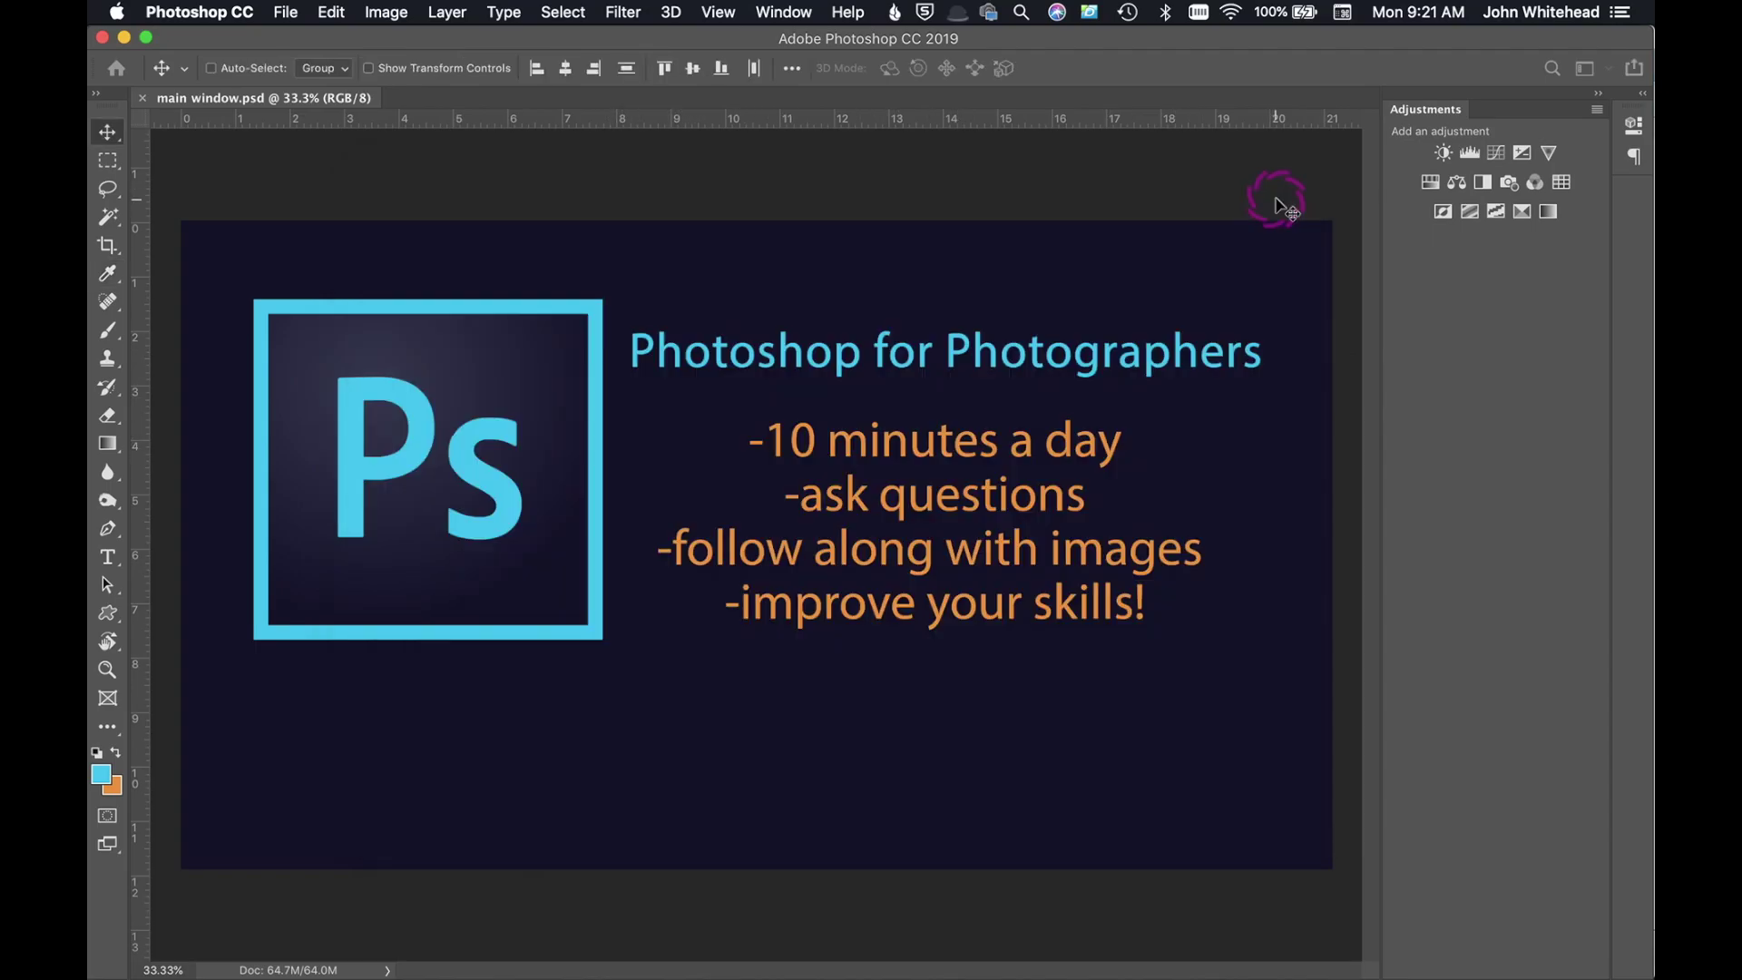